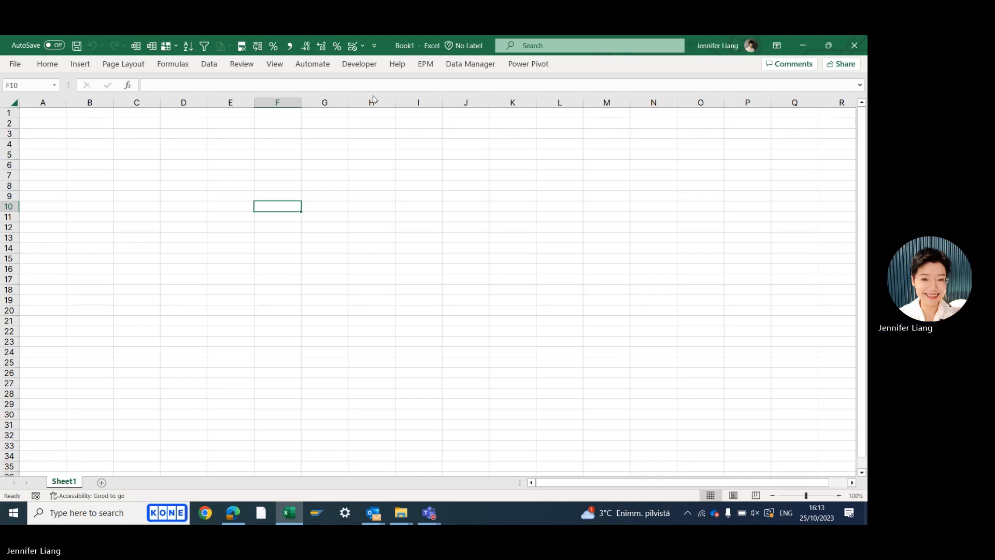
Import data from the Excel workbook BS_Load in the BS load folder.
{"action": "left_click", "coordinate": [209, 64]}
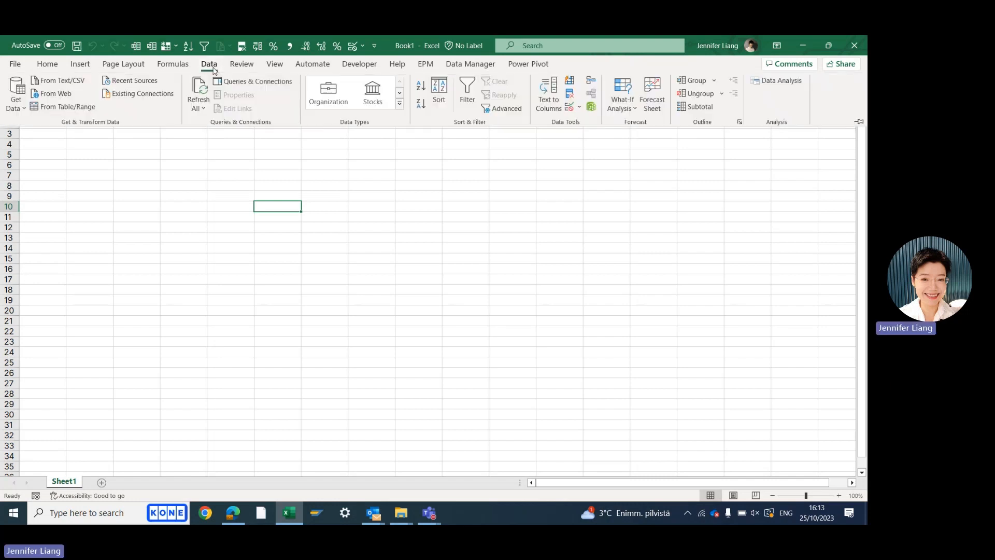
{"action": "left_click", "coordinate": [17, 107]}
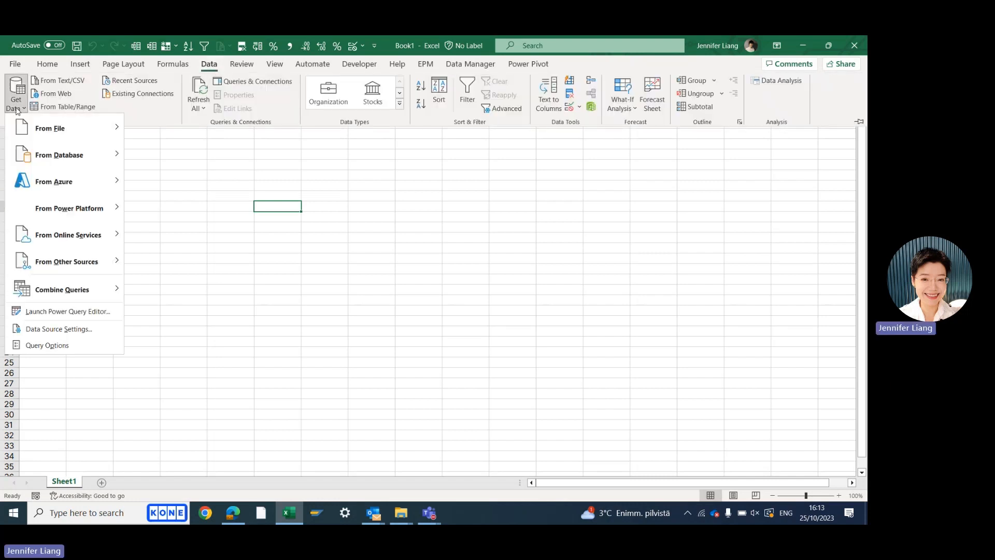
{"action": "mouse_move", "coordinate": [37, 129]}
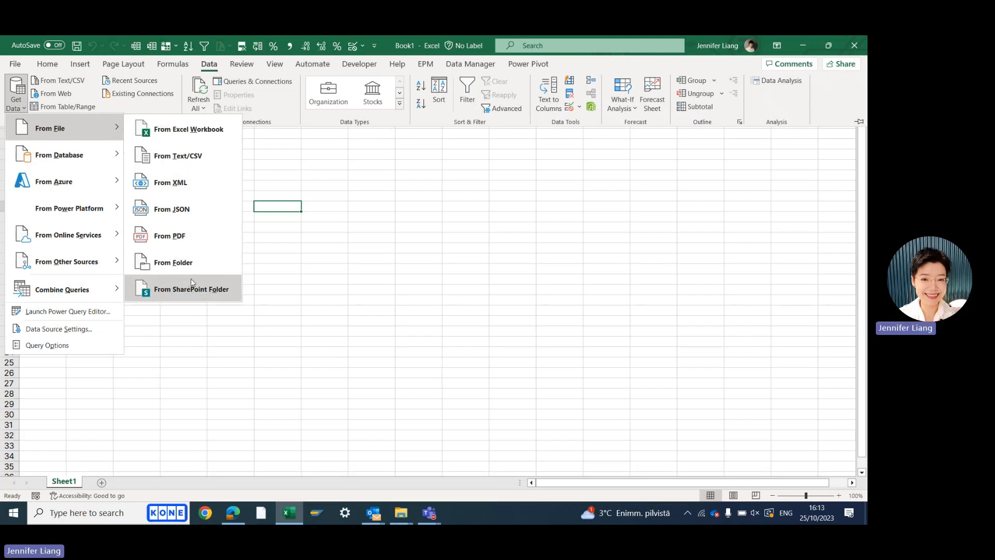
{"action": "left_click", "coordinate": [189, 129]}
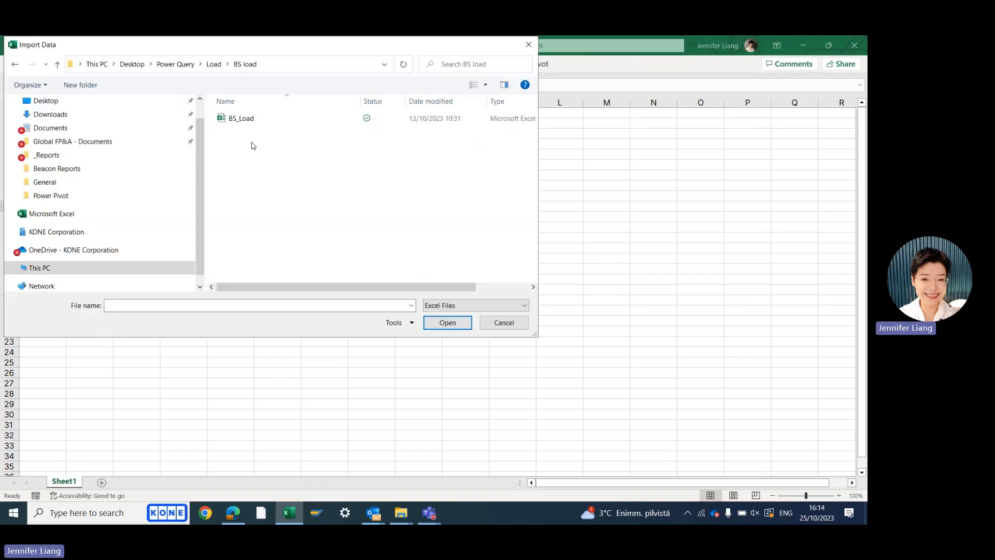
{"action": "left_click", "coordinate": [245, 121]}
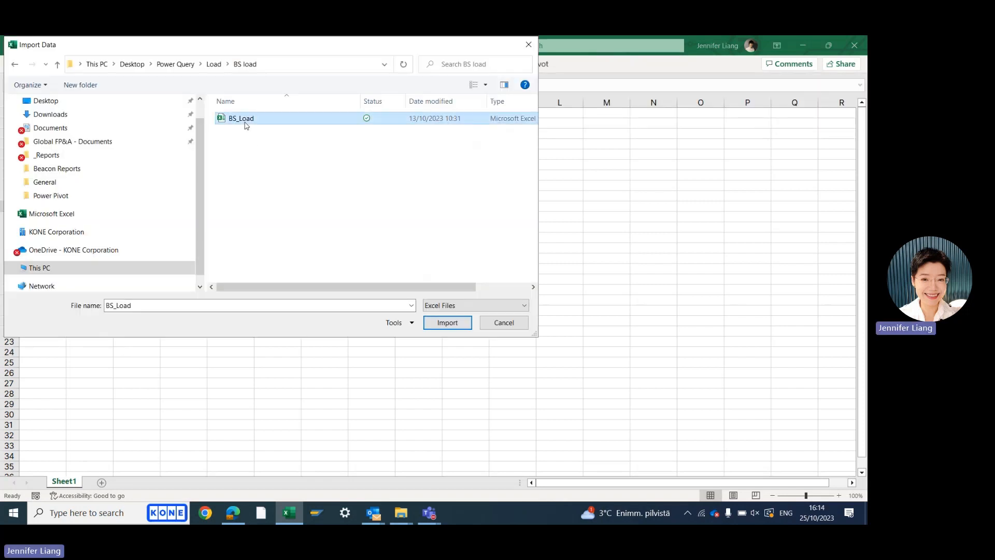
{"action": "left_click", "coordinate": [448, 322]}
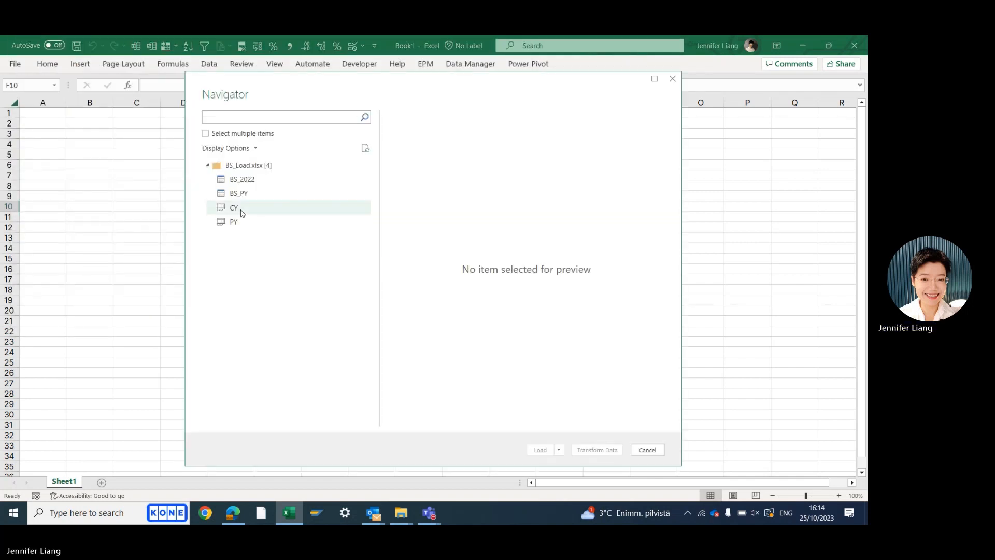
Select both the BS_2022 and BS_PY tables from the workbook and open them for transformation in Power Query.
{"action": "left_click", "coordinate": [206, 135]}
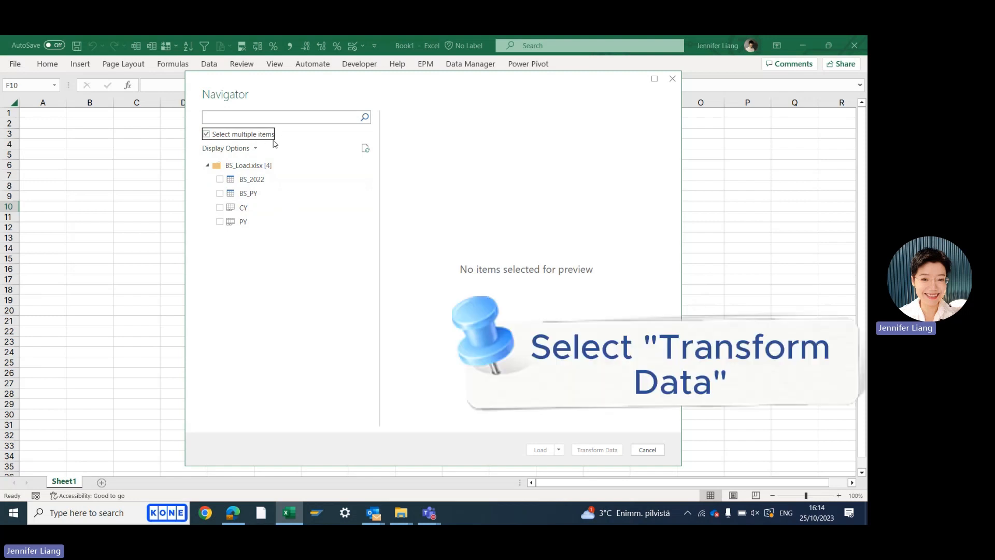
{"action": "left_click", "coordinate": [220, 180]}
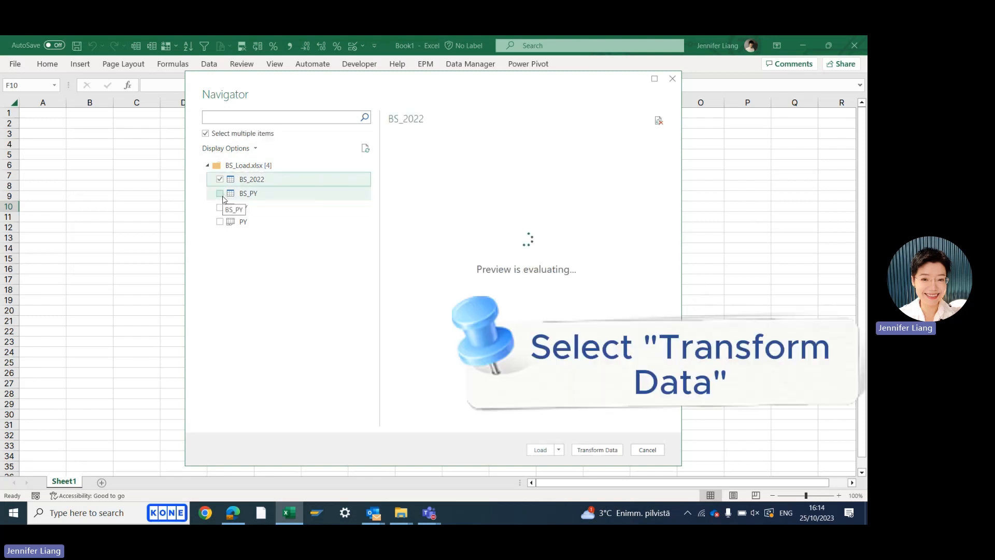
{"action": "left_click", "coordinate": [220, 193]}
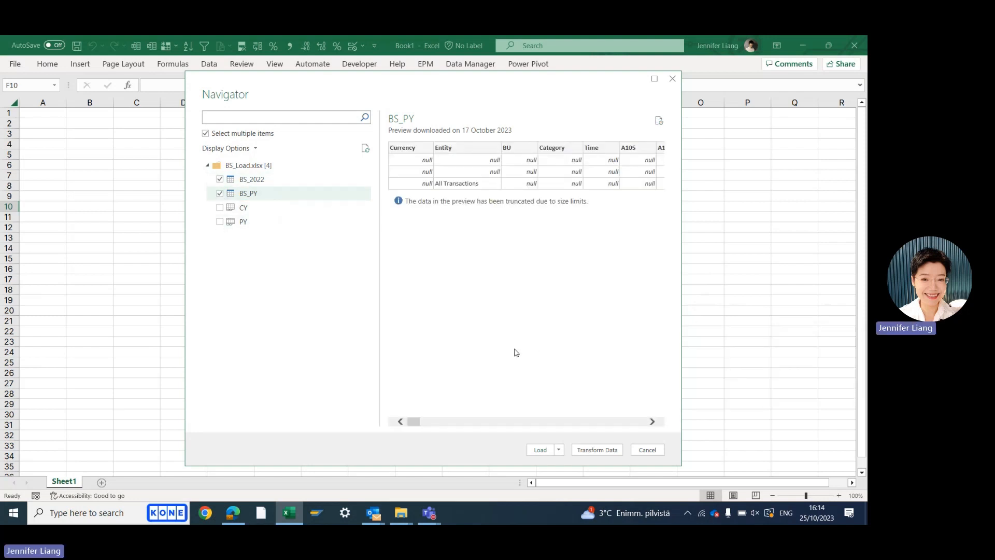
{"action": "left_click", "coordinate": [597, 450]}
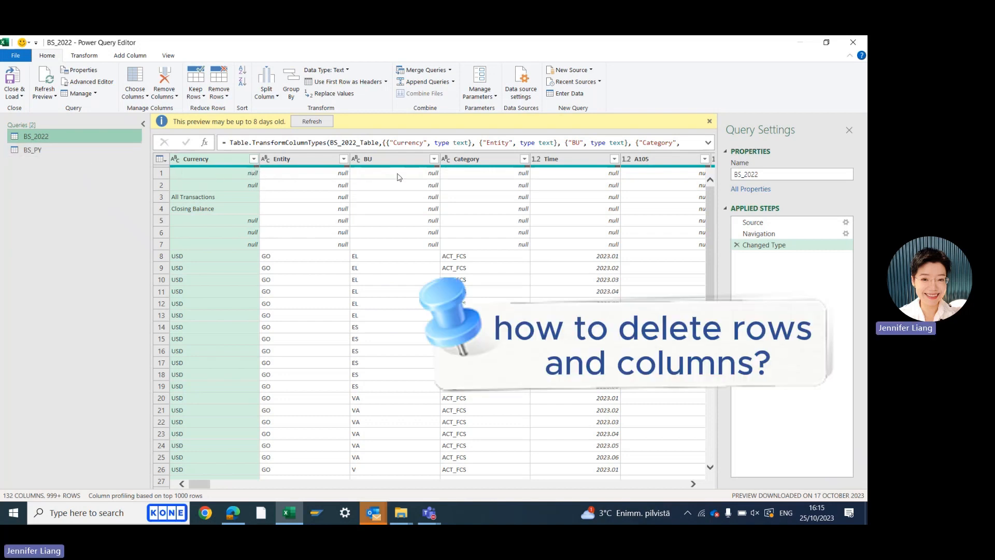
Filter the Currency column of BS_2022 to USD, excluding null, All Transactions and Closing Balance.
{"action": "left_click", "coordinate": [253, 159]}
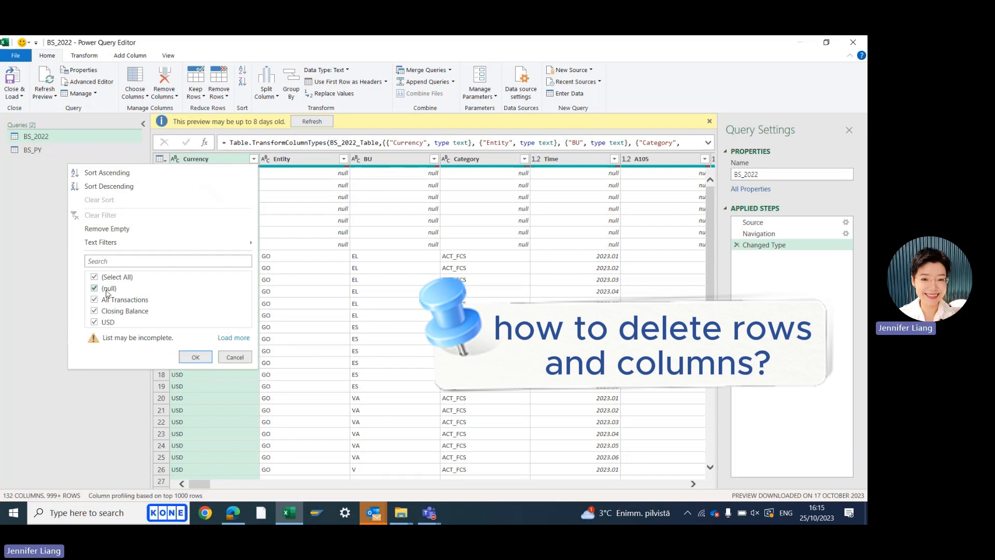
{"action": "left_click", "coordinate": [95, 289]}
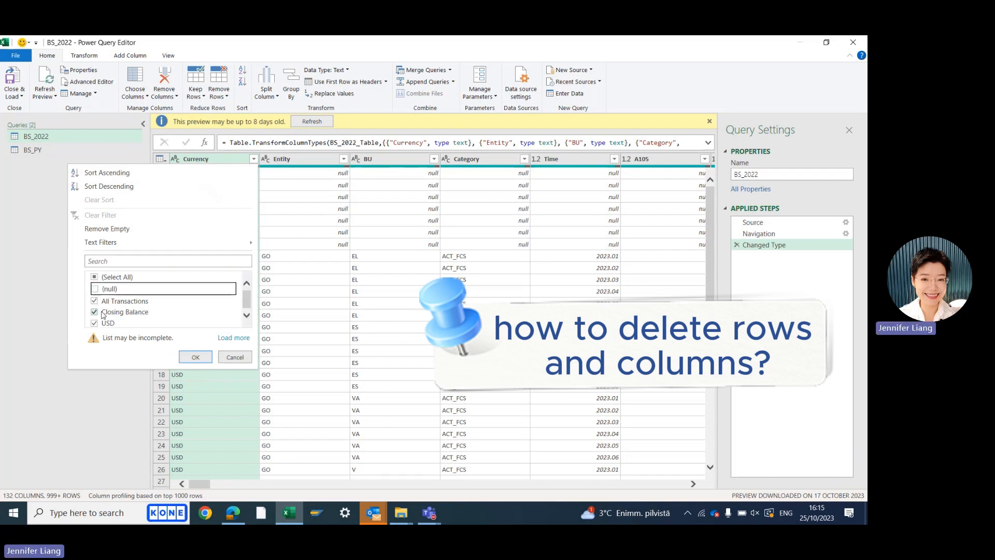
{"action": "left_click", "coordinate": [95, 300]}
{"action": "left_click", "coordinate": [96, 313]}
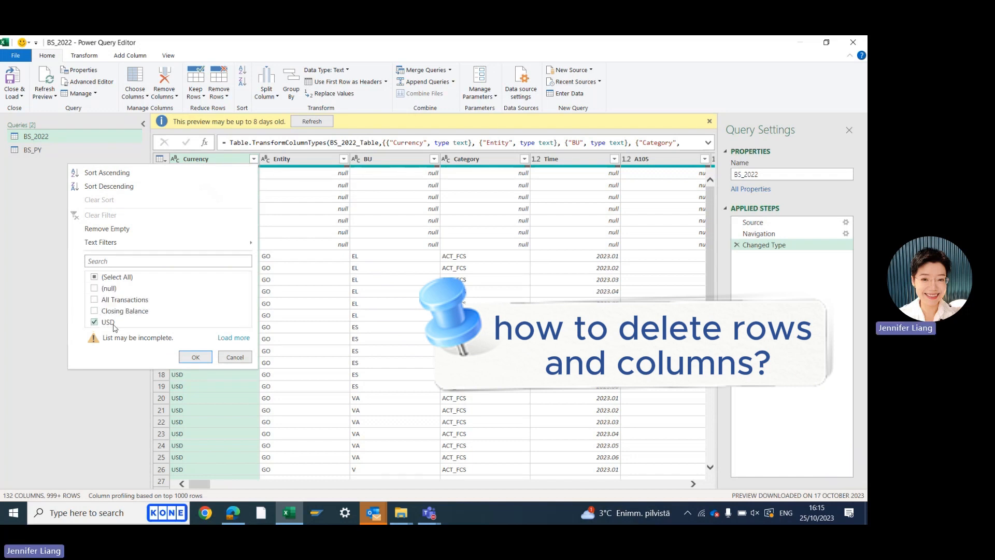
{"action": "left_click", "coordinate": [185, 357]}
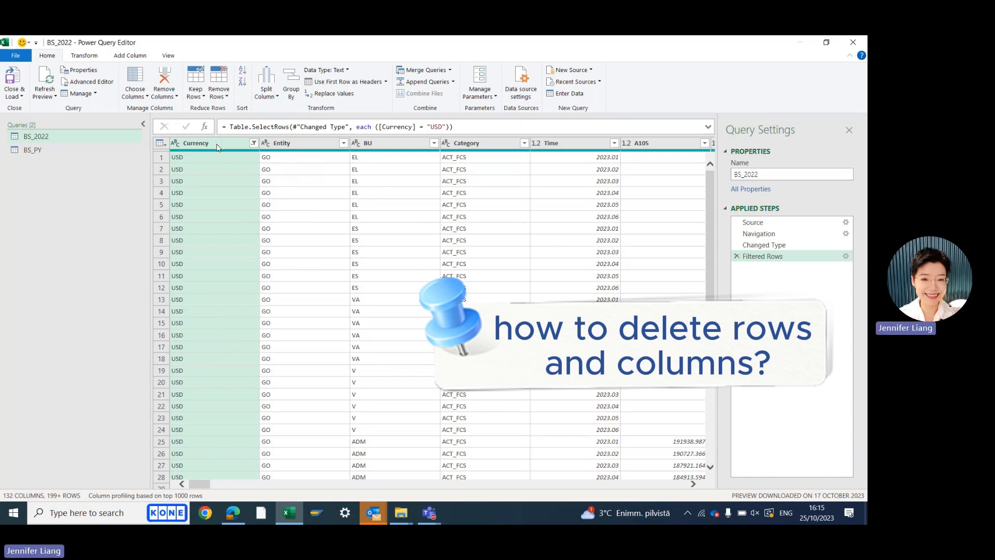
Remove the Currency and Category columns from the BS_2022 query.
{"action": "left_click", "coordinate": [216, 144]}
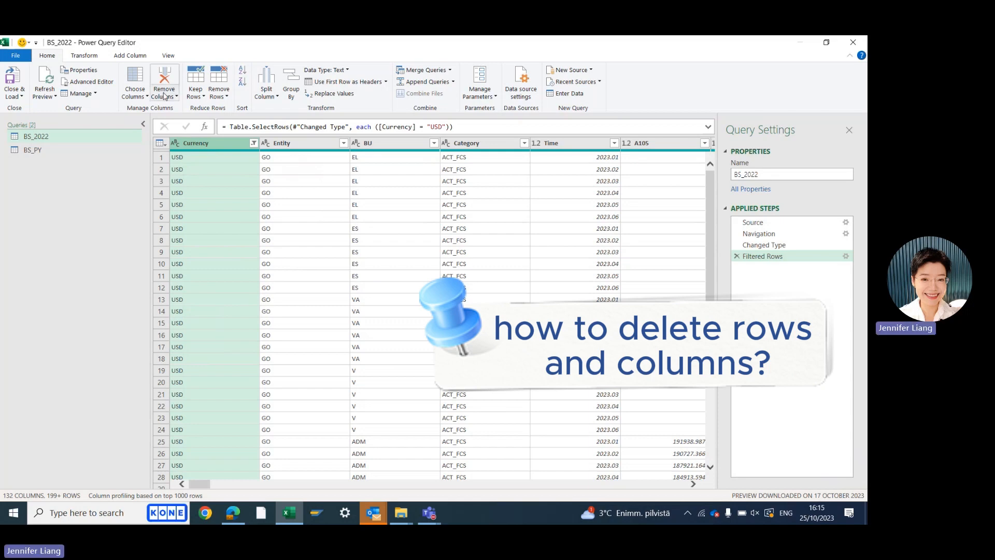
{"action": "left_click", "coordinate": [167, 95]}
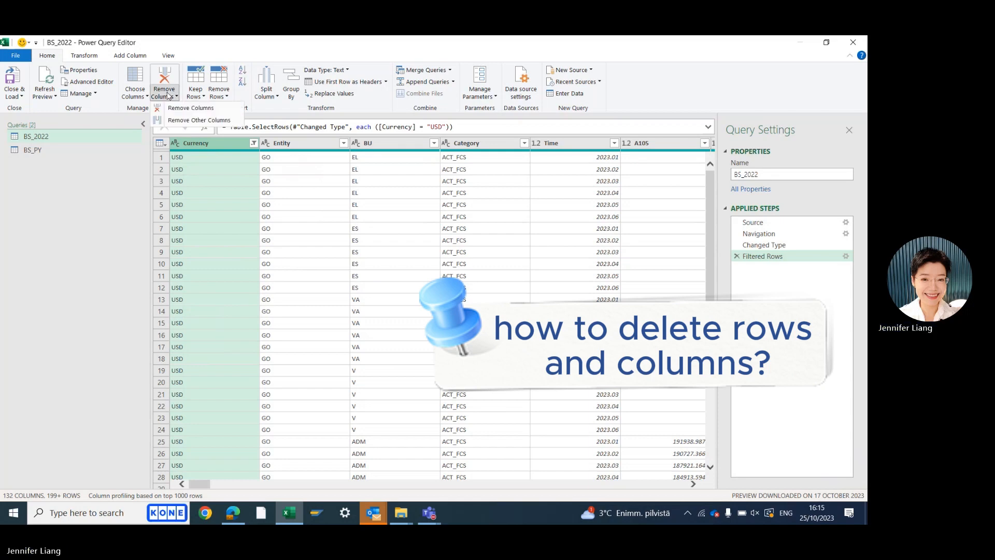
{"action": "left_click", "coordinate": [181, 108]}
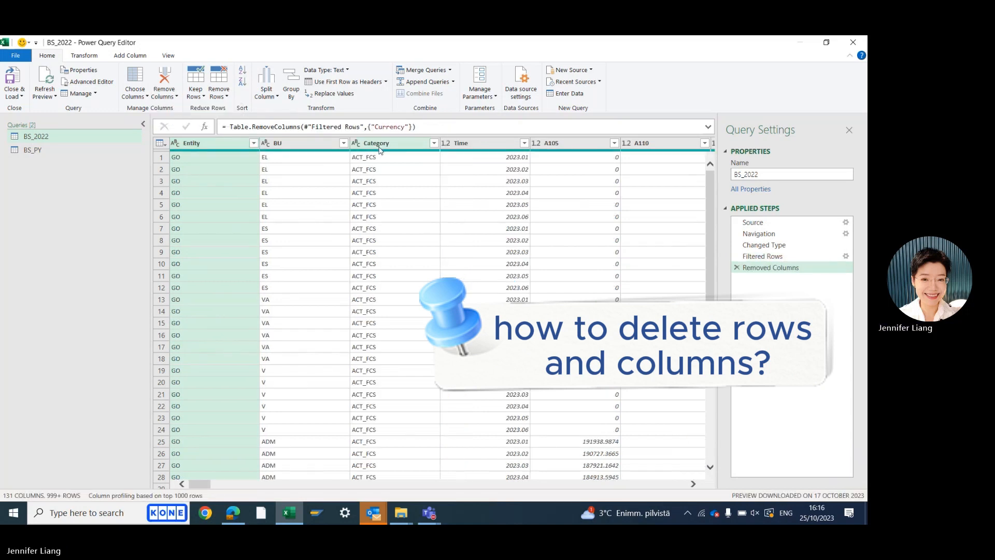
{"action": "left_click", "coordinate": [380, 144]}
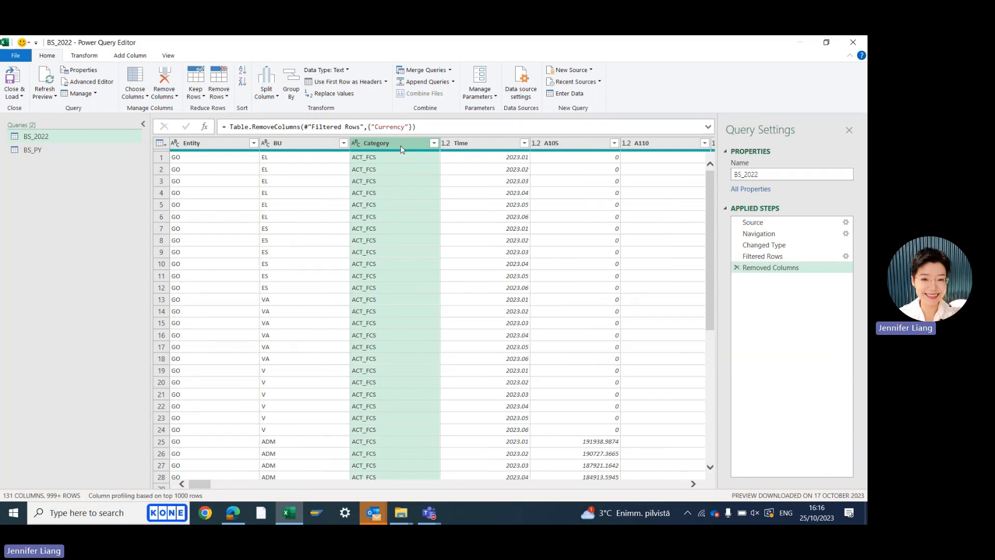
{"action": "left_click", "coordinate": [163, 94]}
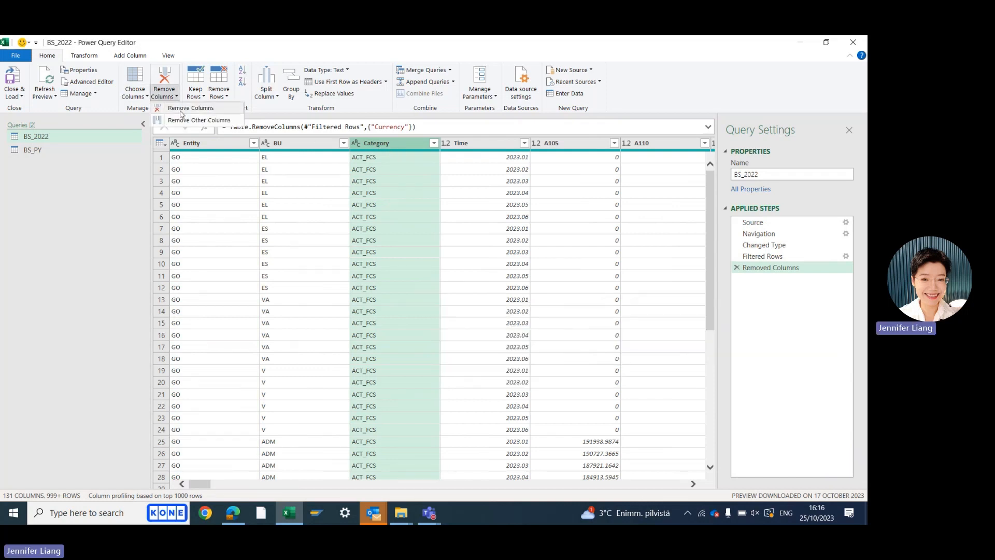
{"action": "left_click", "coordinate": [182, 115]}
Filter the Currency column of the BS_PY query to USD, excluding null and blank entries.
{"action": "left_click", "coordinate": [62, 150]}
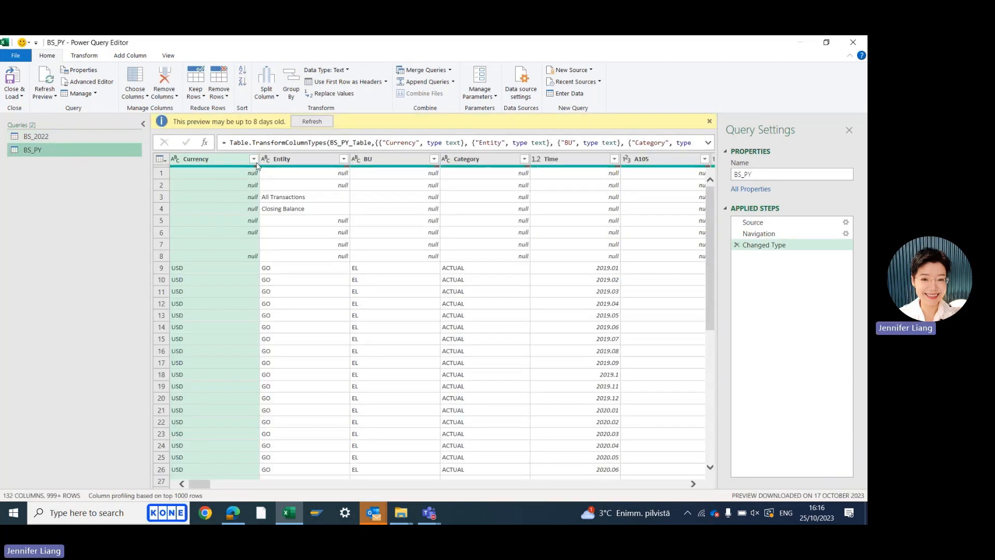
{"action": "left_click", "coordinate": [254, 159]}
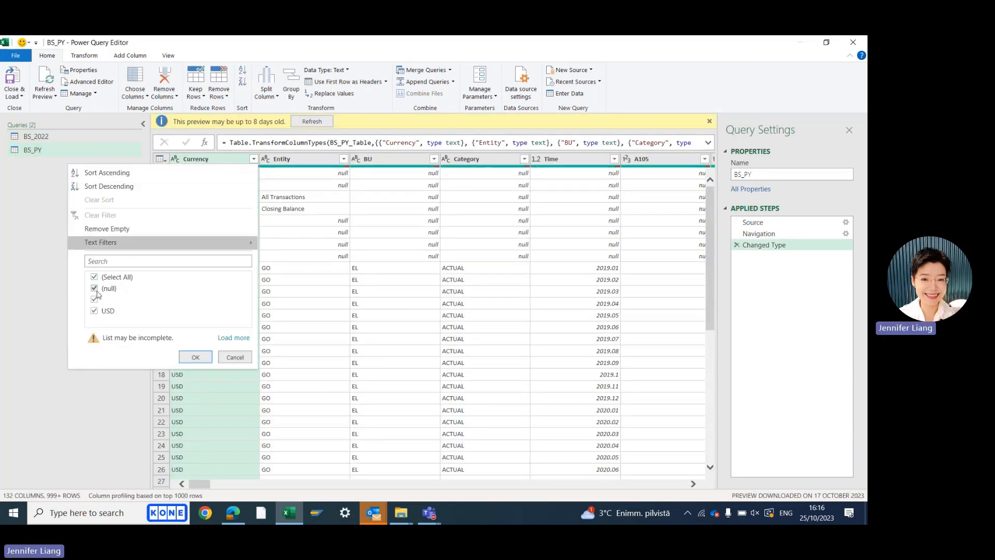
{"action": "left_click", "coordinate": [94, 289]}
{"action": "left_click", "coordinate": [94, 300]}
{"action": "left_click", "coordinate": [195, 357]}
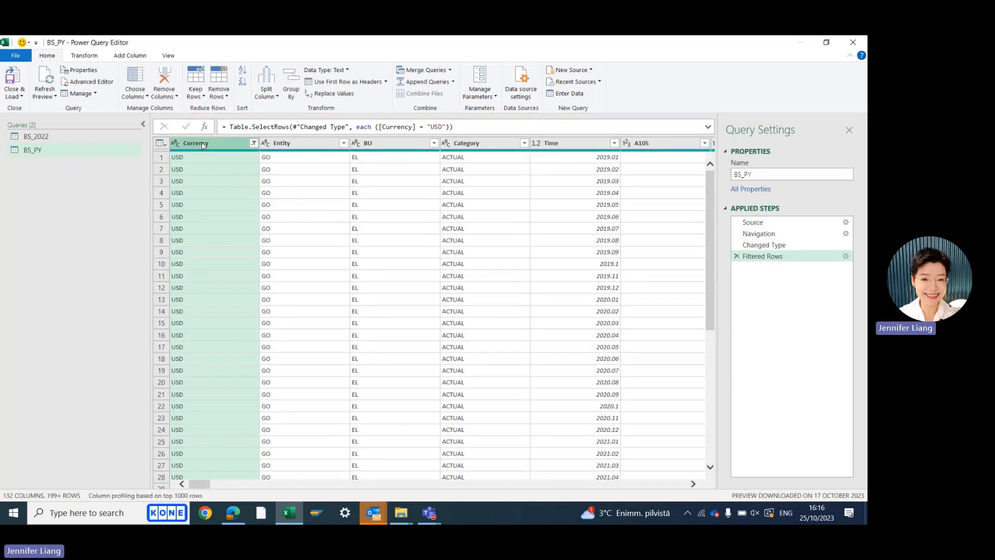
Remove the Currency and Category columns from the BS_PY query.
{"action": "left_click", "coordinate": [164, 94]}
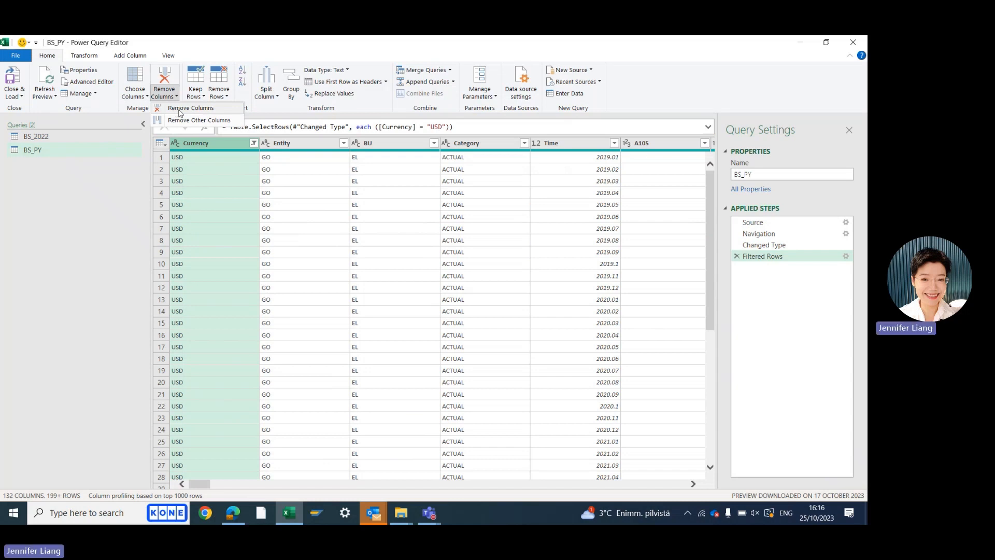
{"action": "left_click", "coordinate": [180, 109]}
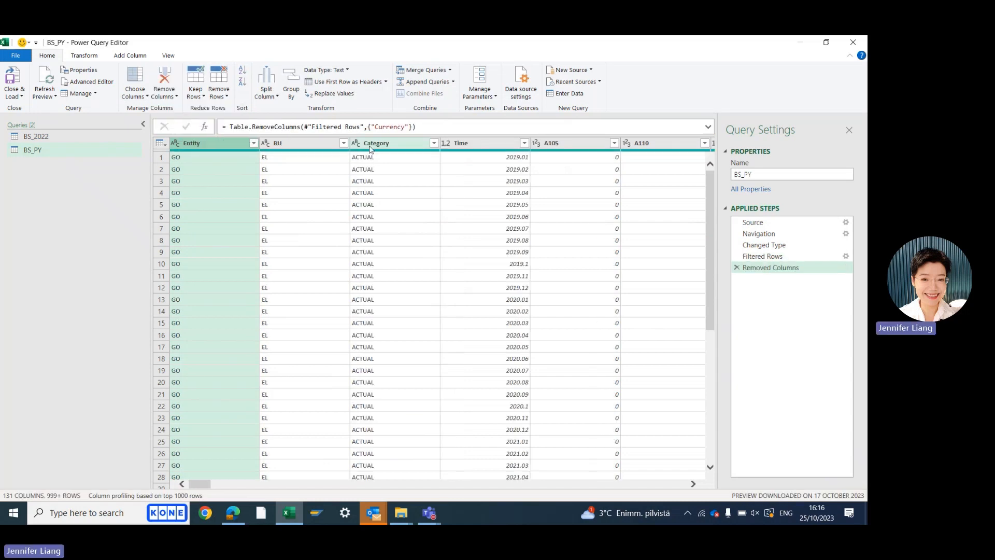
{"action": "left_click", "coordinate": [371, 144]}
{"action": "left_click", "coordinate": [165, 93]}
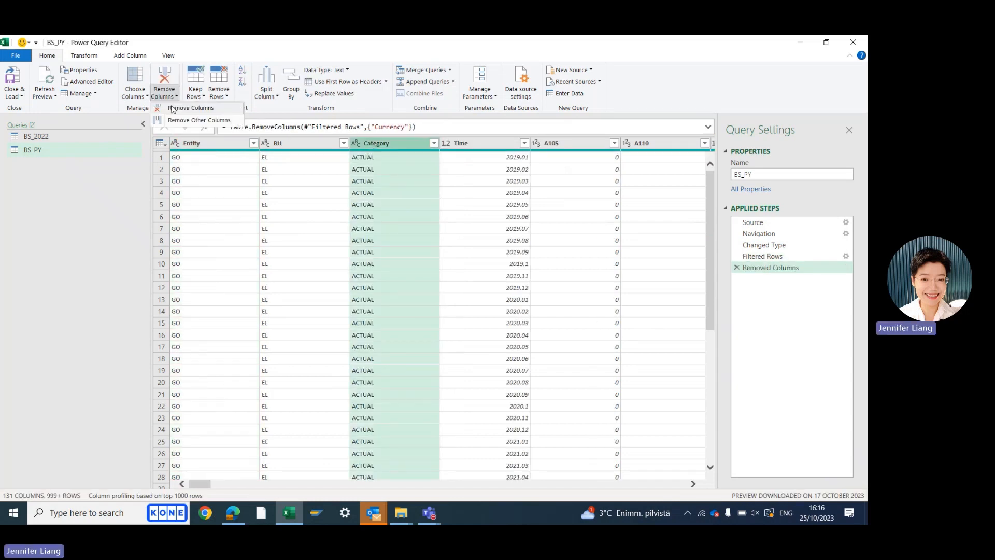
{"action": "left_click", "coordinate": [173, 110]}
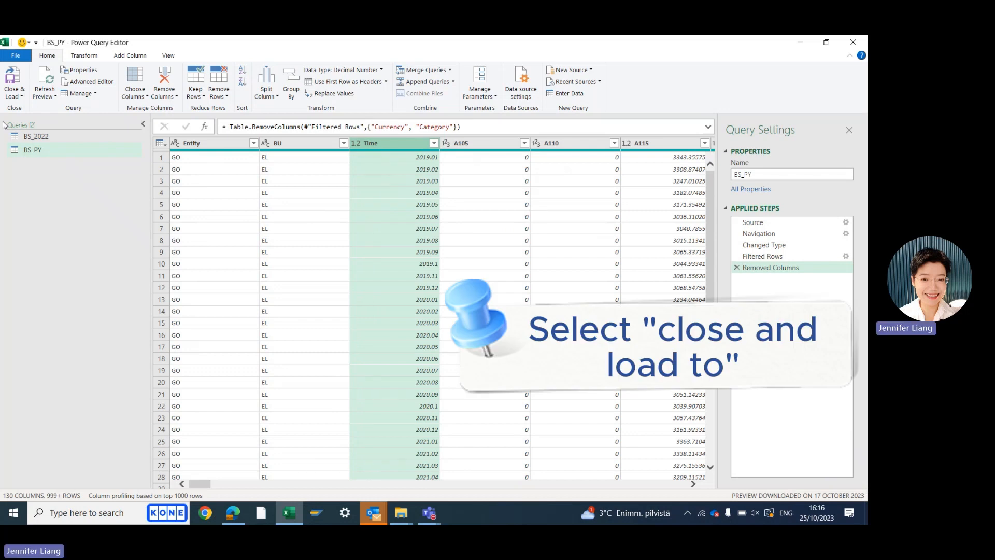
Close the query editor and load both queries with the Only Create Connection option.
{"action": "left_click", "coordinate": [13, 96]}
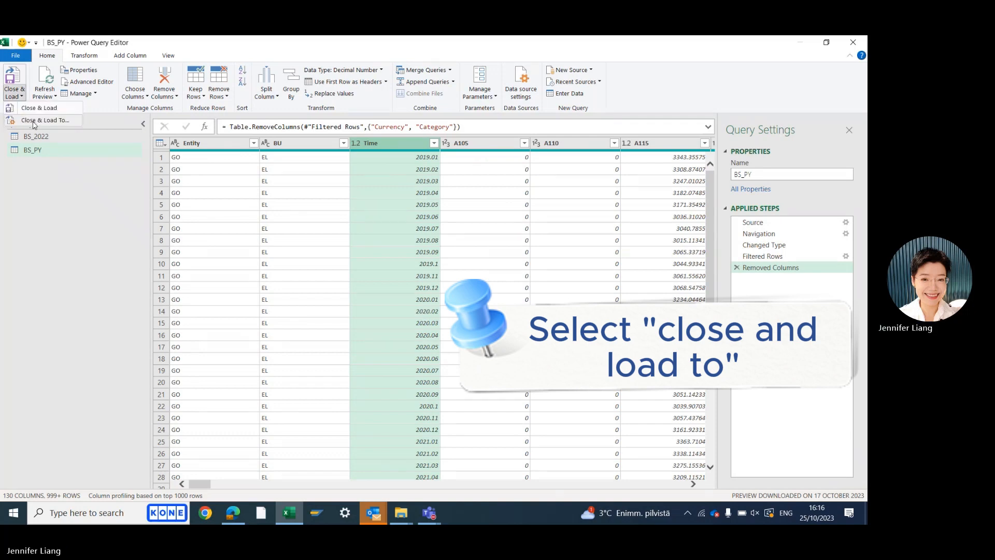
{"action": "left_click", "coordinate": [33, 120]}
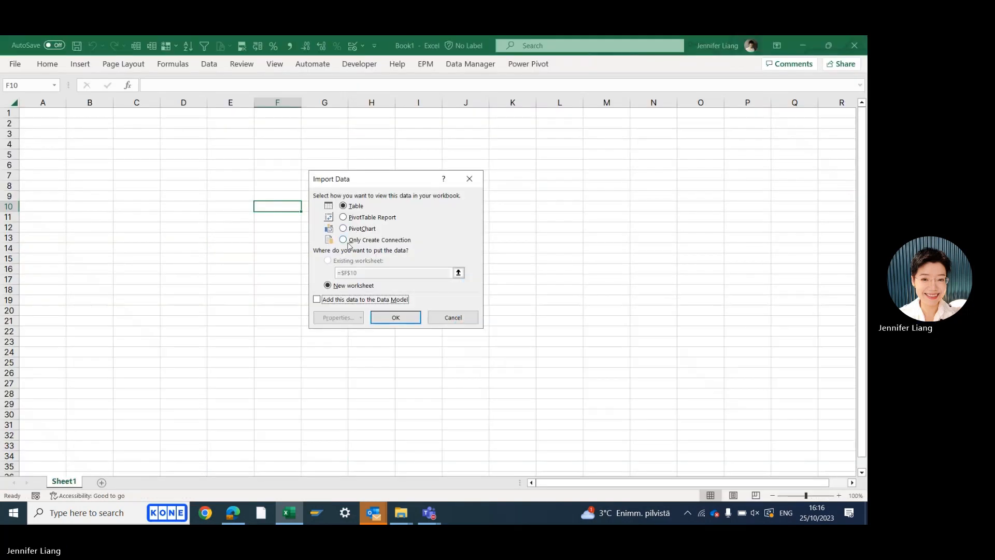
{"action": "left_click", "coordinate": [345, 242]}
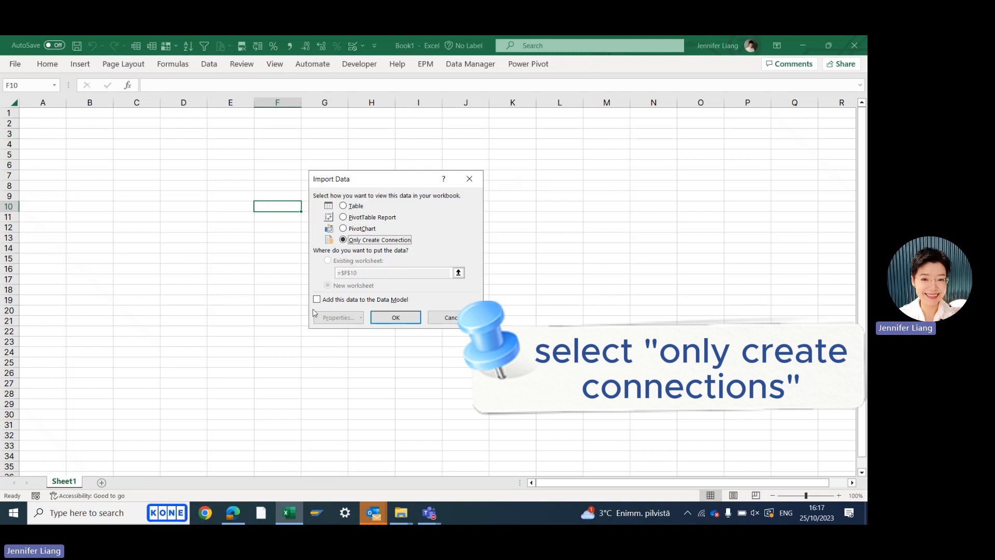
{"action": "left_click", "coordinate": [396, 317]}
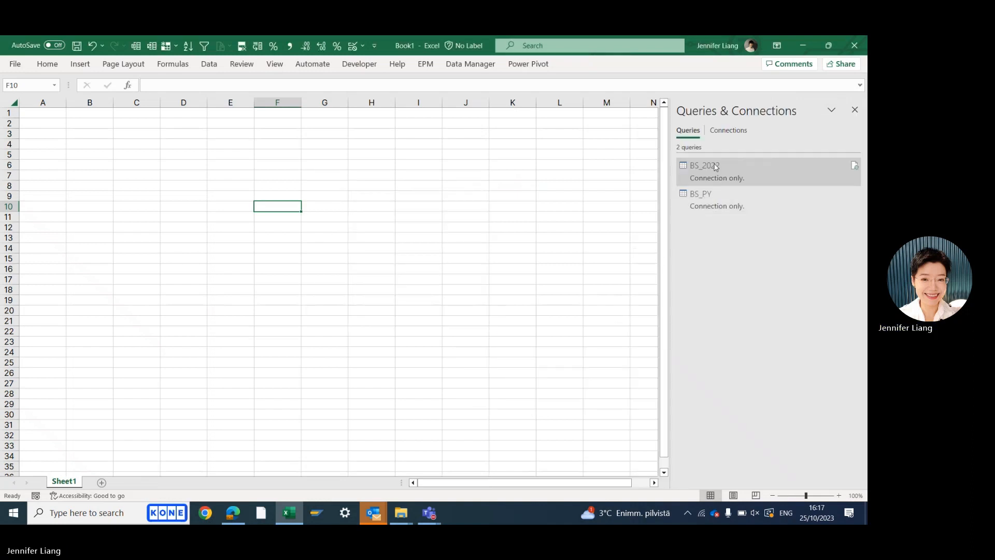
{"action": "mouse_move", "coordinate": [743, 207]}
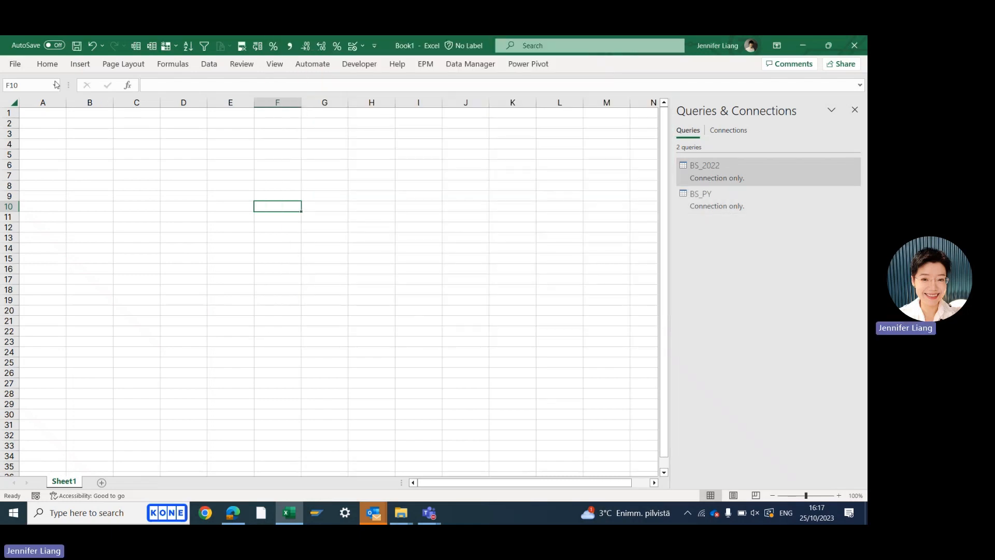
Save the workbook under the name NWC in a folder on this PC.
{"action": "left_click", "coordinate": [15, 63]}
{"action": "left_click", "coordinate": [39, 214]}
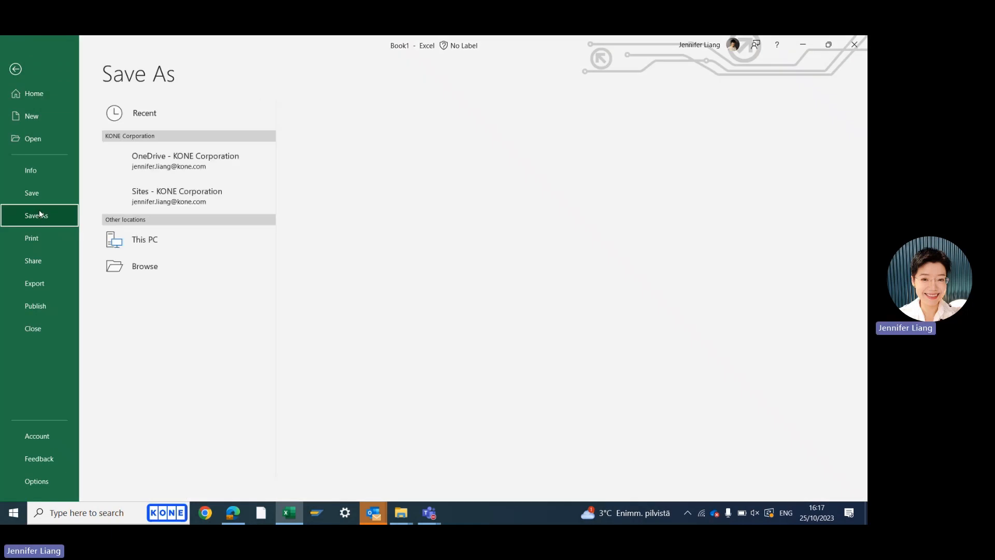
{"action": "left_click", "coordinate": [146, 239]}
{"action": "left_click", "coordinate": [323, 147]}
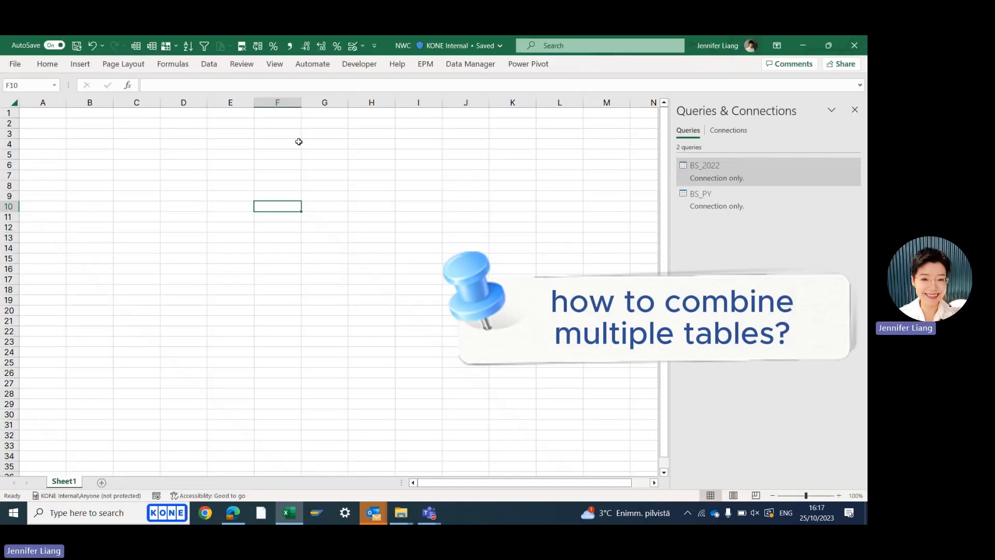
Append two tables into a new combined query, with BS_2022 as the first table and BS_PY as the second.
{"action": "left_click", "coordinate": [208, 63]}
{"action": "left_click", "coordinate": [16, 96]}
{"action": "mouse_move", "coordinate": [93, 294]}
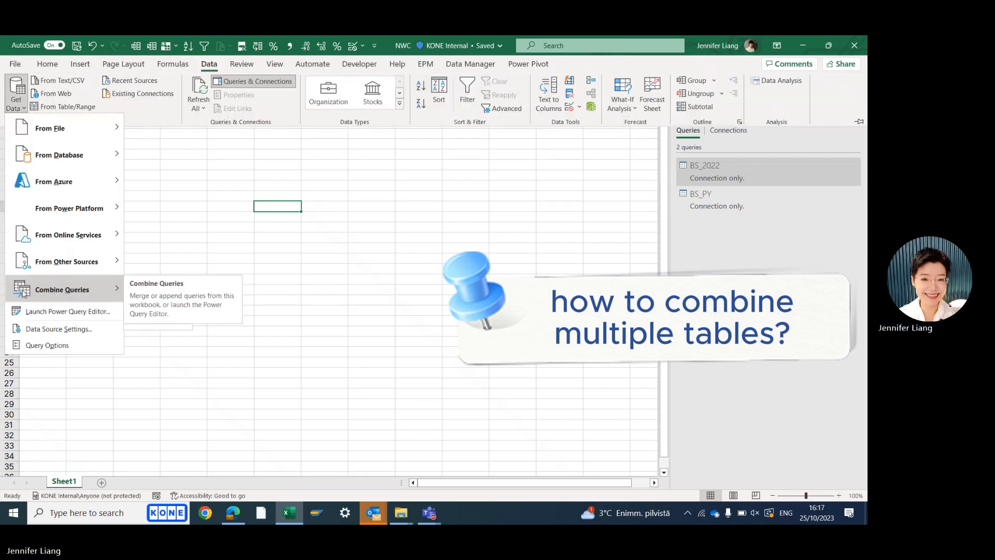
{"action": "left_click", "coordinate": [166, 318]}
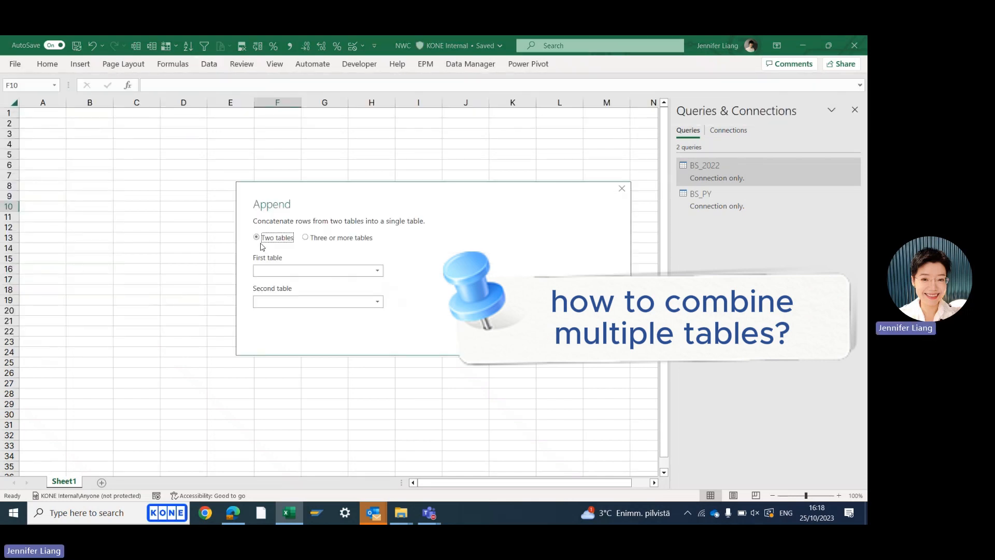
{"action": "left_click", "coordinate": [376, 270]}
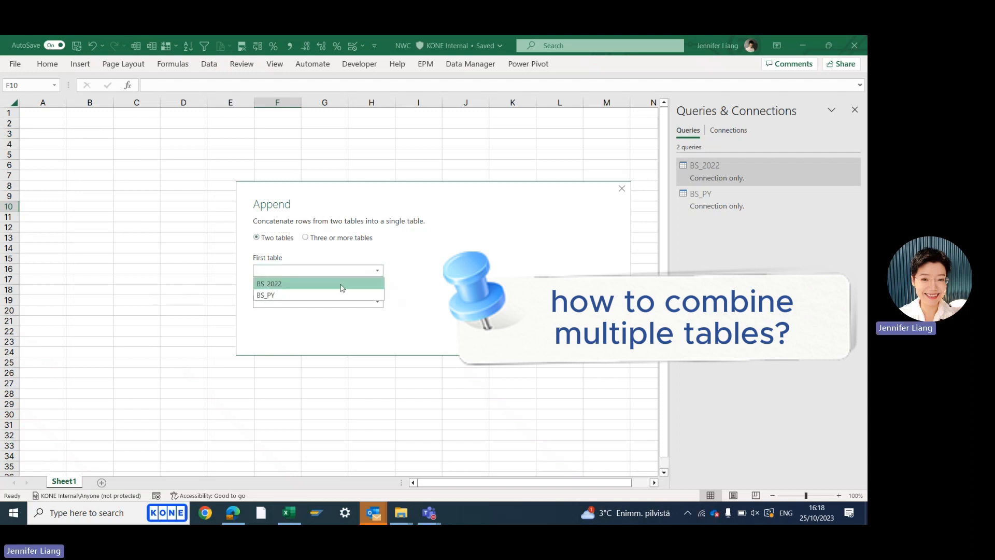
{"action": "left_click", "coordinate": [342, 284]}
{"action": "left_click", "coordinate": [378, 302]}
{"action": "left_click", "coordinate": [358, 324]}
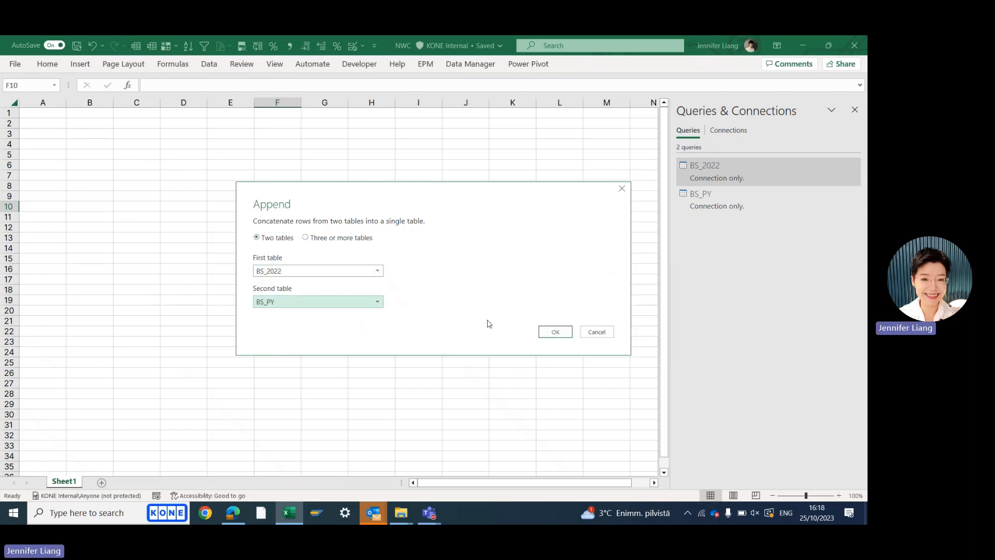
{"action": "left_click", "coordinate": [555, 332]}
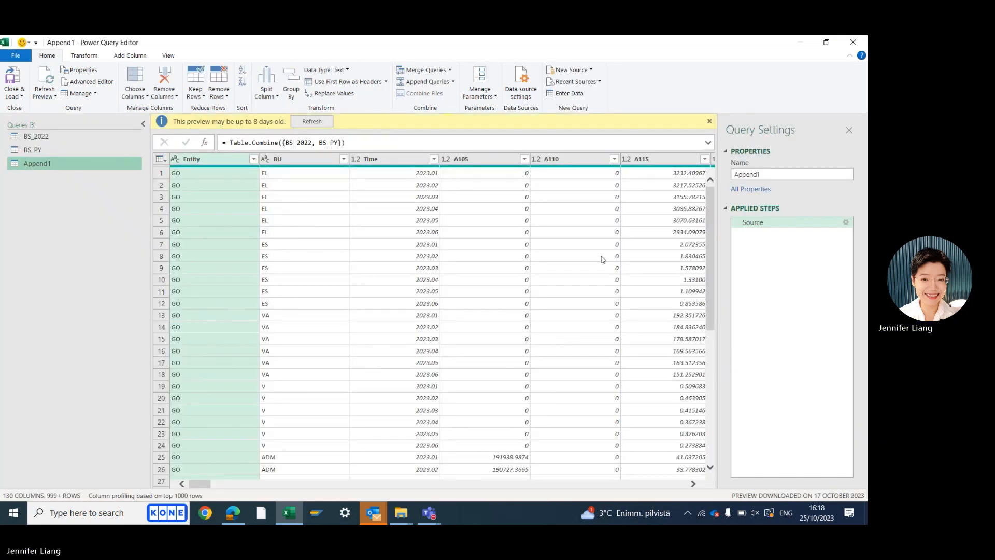
Look through the appended rows and rename the combined query as Data fact table.
{"action": "scroll", "coordinate": [695, 335], "scroll_direction": "down", "scroll_amount": 6}
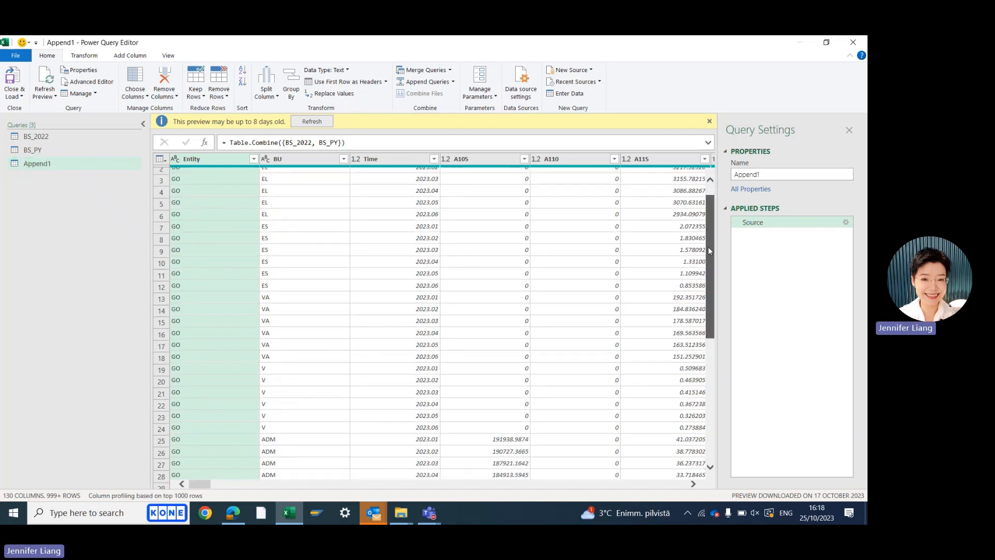
{"action": "scroll", "coordinate": [695, 334], "scroll_direction": "down", "scroll_amount": 19}
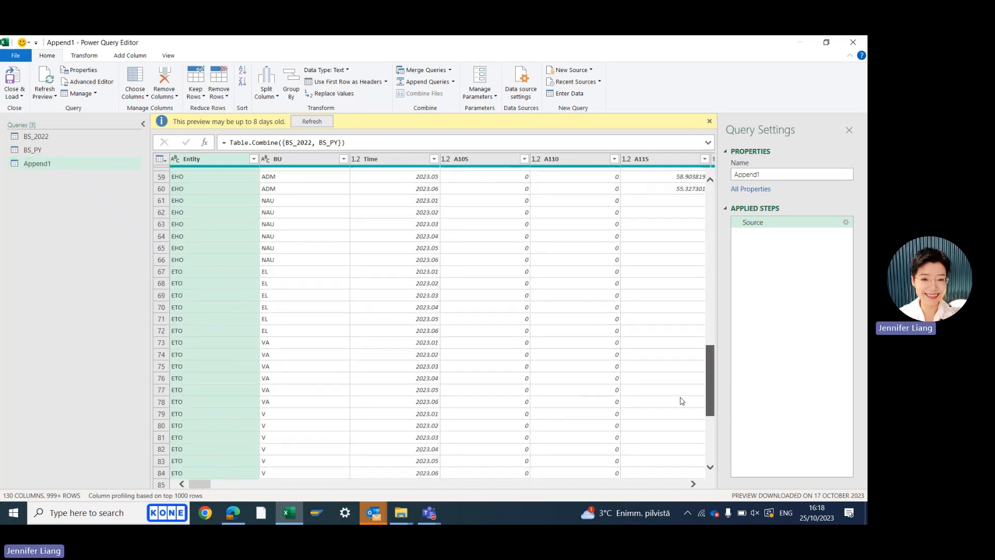
{"action": "left_click_drag", "start_coordinate": [676, 447], "coordinate": [692, 246]}
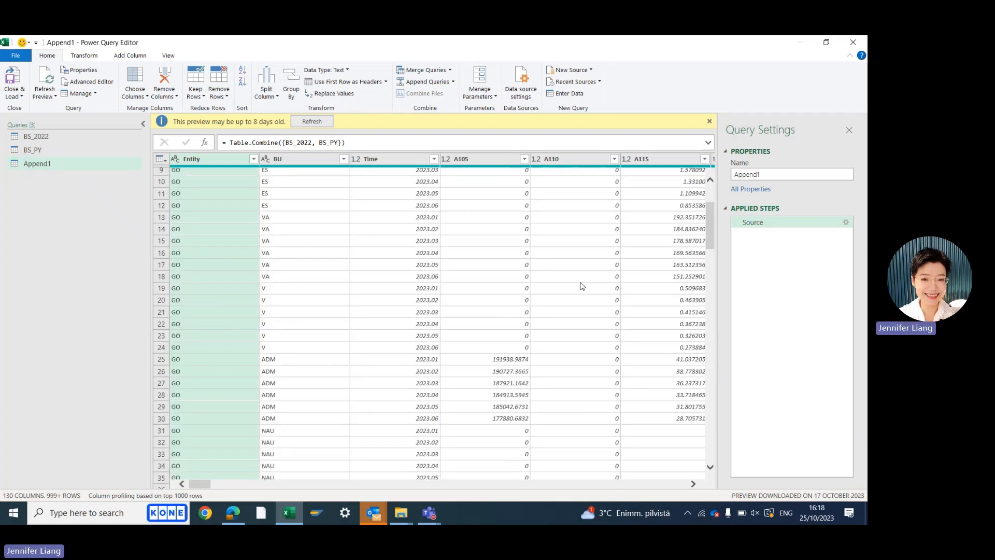
{"action": "right_click", "coordinate": [46, 164]}
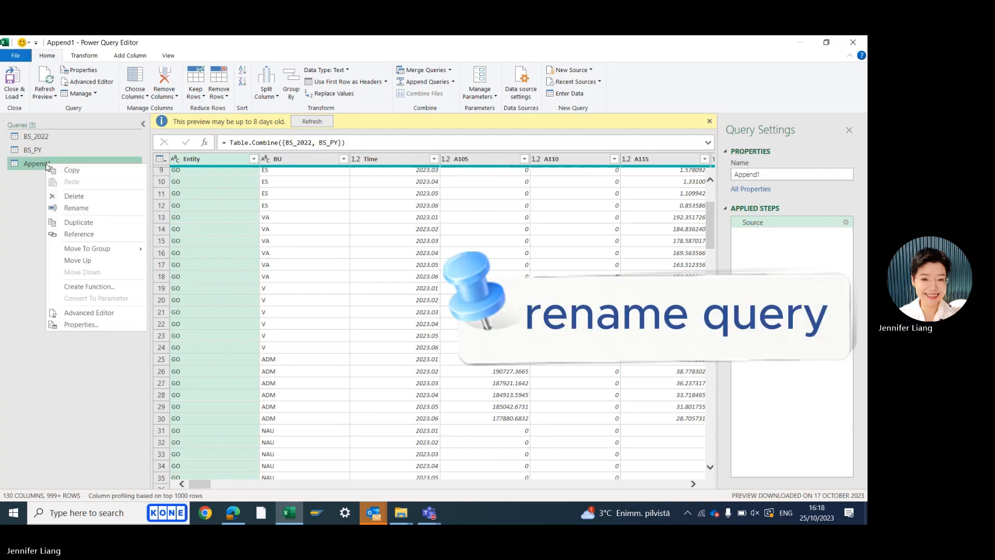
{"action": "left_click", "coordinate": [83, 209]}
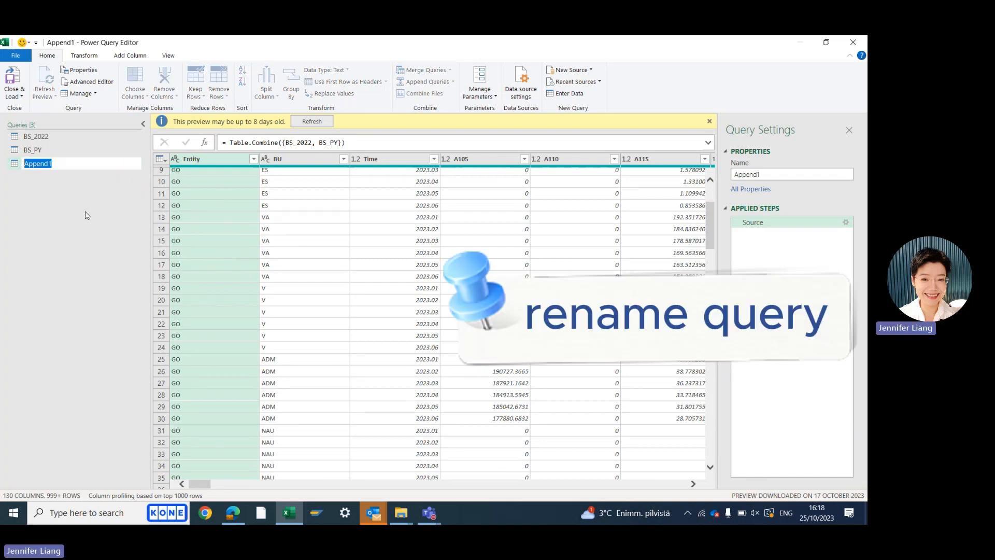
{"action": "type", "text": "Data fact table"}
{"action": "key", "text": "Return"}
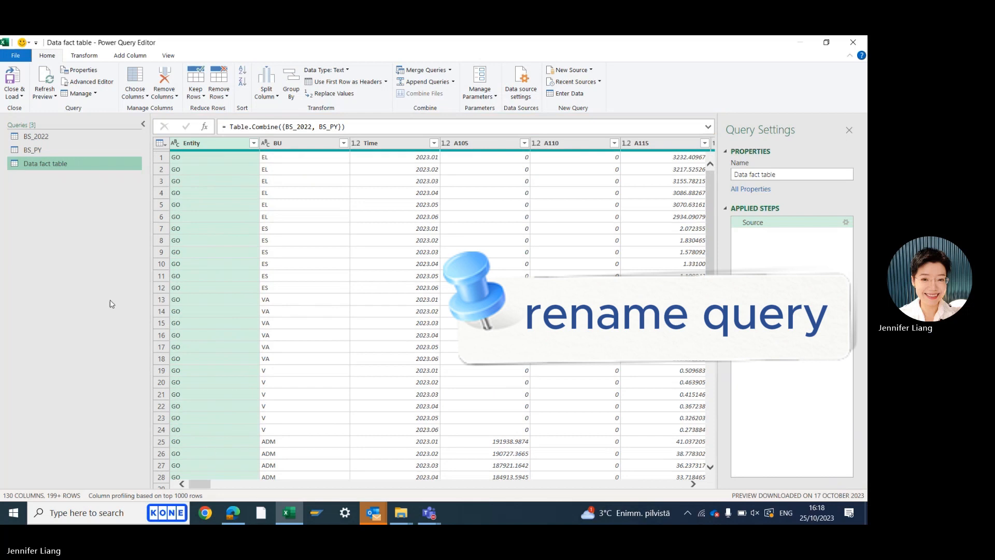
Unpivot all columns of the Data fact table query other than Entity, BU and Time.
{"action": "left_click_drag", "start_coordinate": [200, 484], "coordinate": [689, 508]}
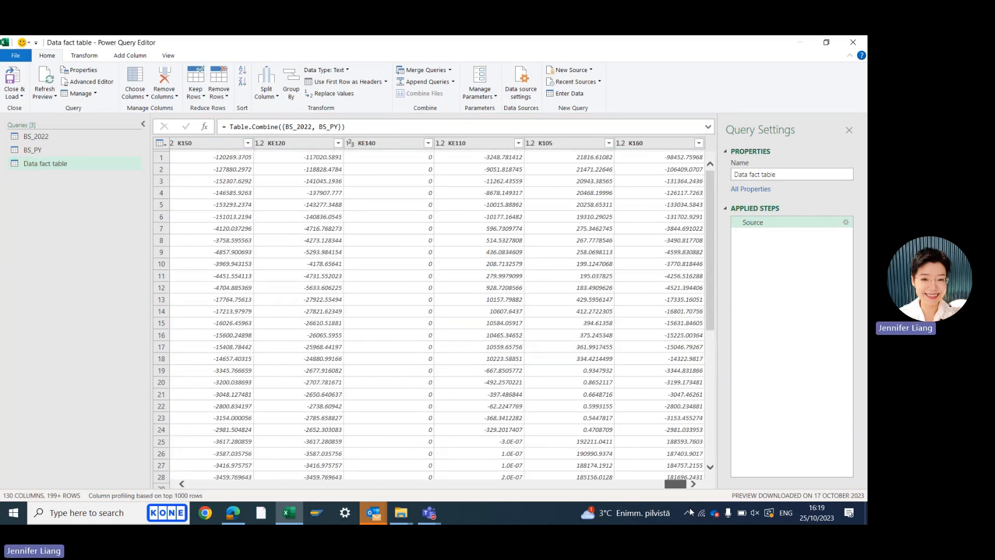
{"action": "left_click_drag", "start_coordinate": [689, 508], "coordinate": [203, 503]}
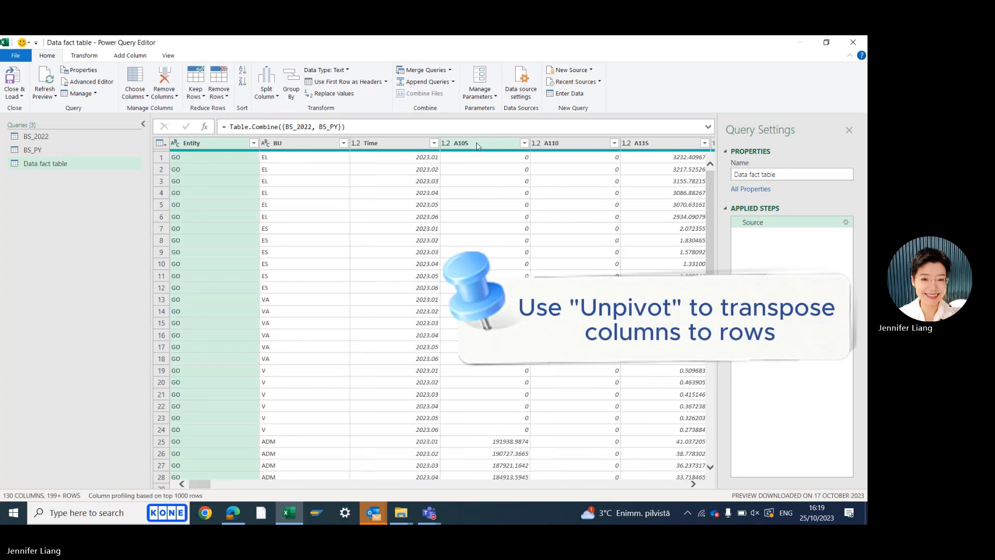
{"action": "left_click", "coordinate": [477, 145]}
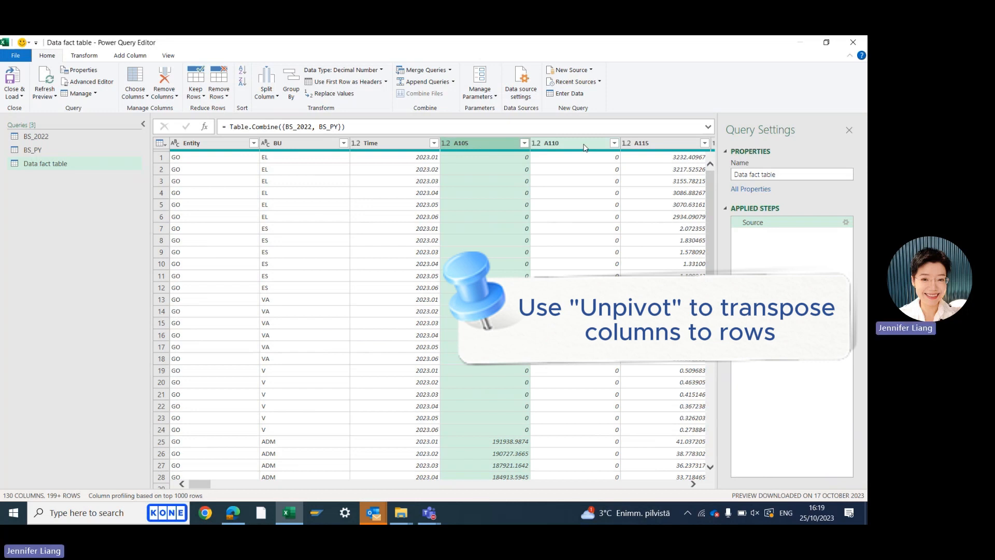
{"action": "left_click", "coordinate": [86, 57]}
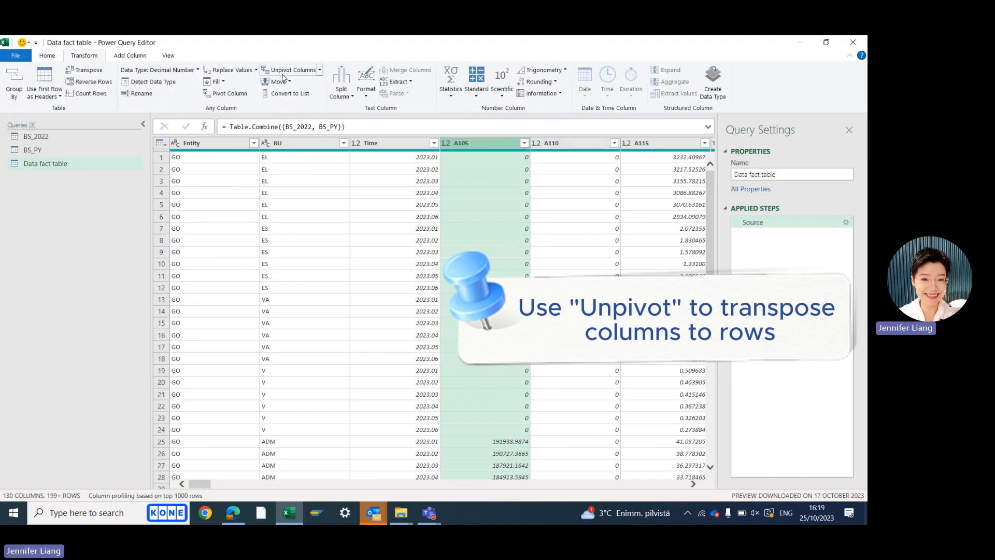
{"action": "left_click", "coordinate": [320, 71]}
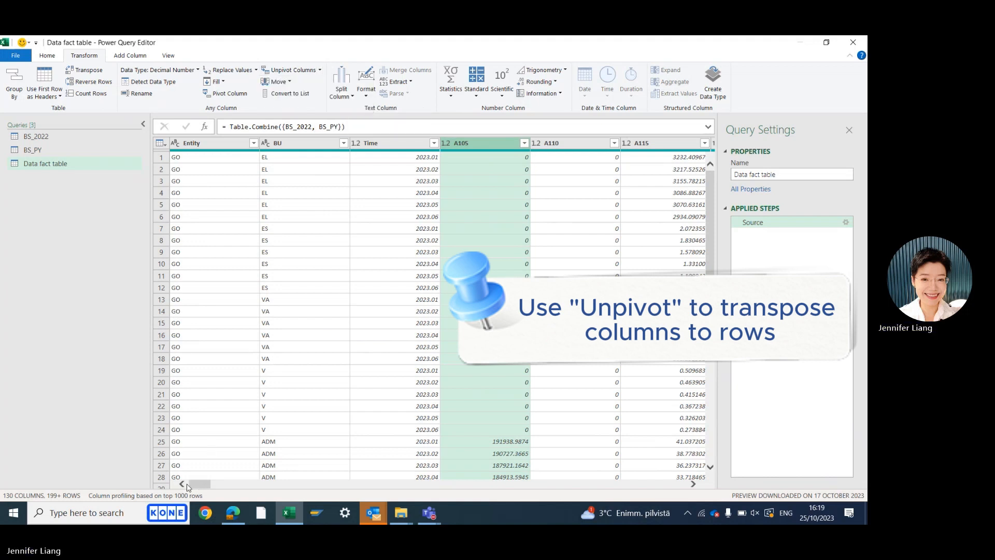
{"action": "left_click", "coordinate": [275, 381]}
{"action": "left_click", "coordinate": [177, 143]}
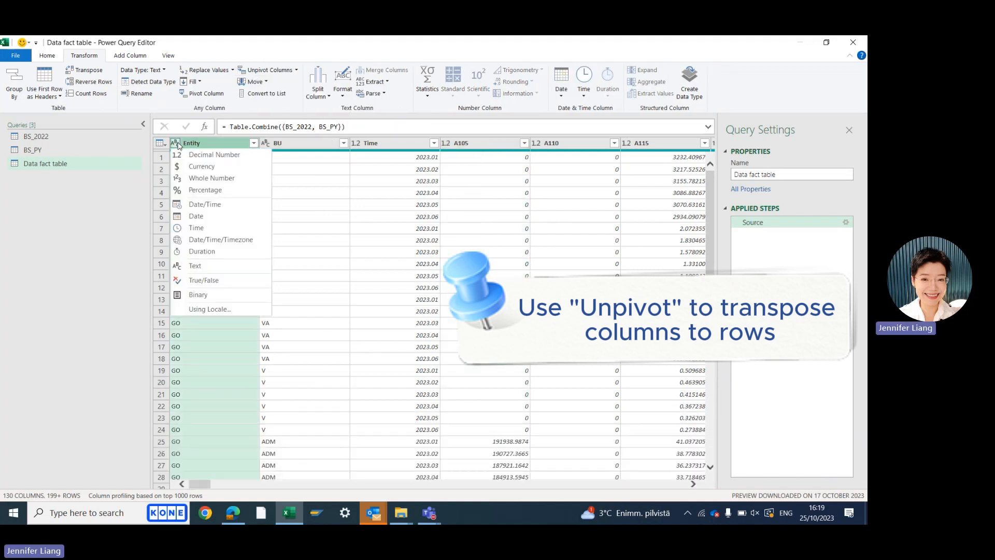
{"action": "left_click", "coordinate": [302, 142], "text": "ctrl"}
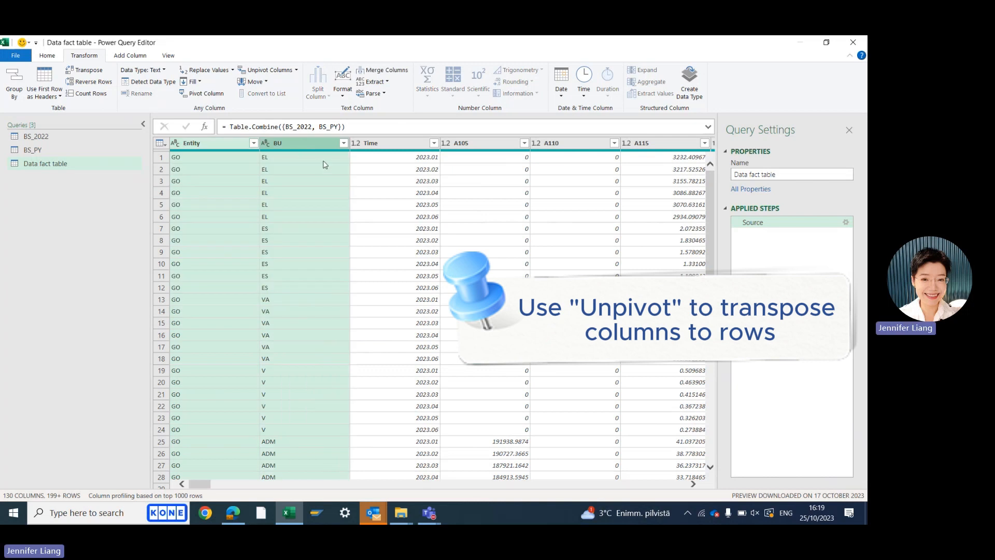
{"action": "left_click", "coordinate": [390, 143], "text": "ctrl"}
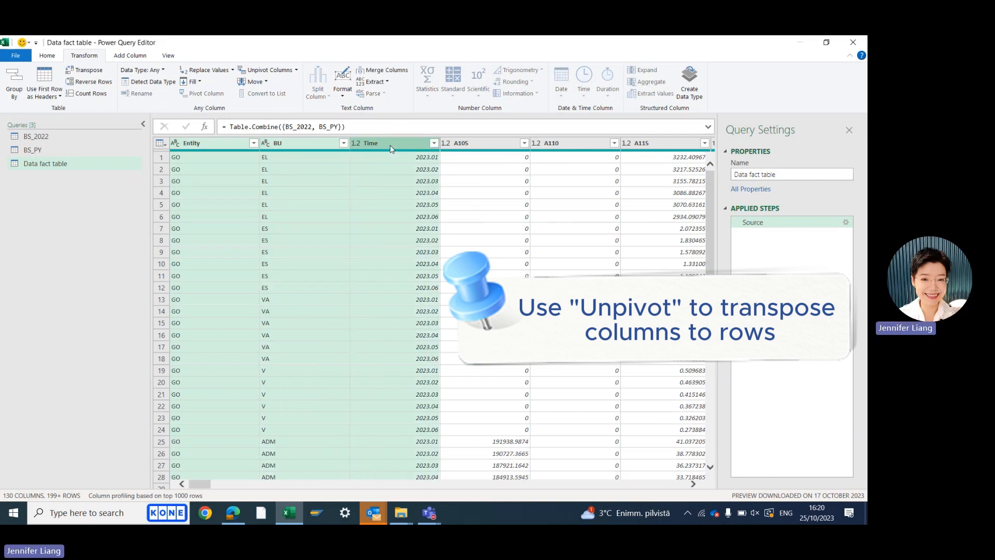
{"action": "left_click", "coordinate": [296, 70]}
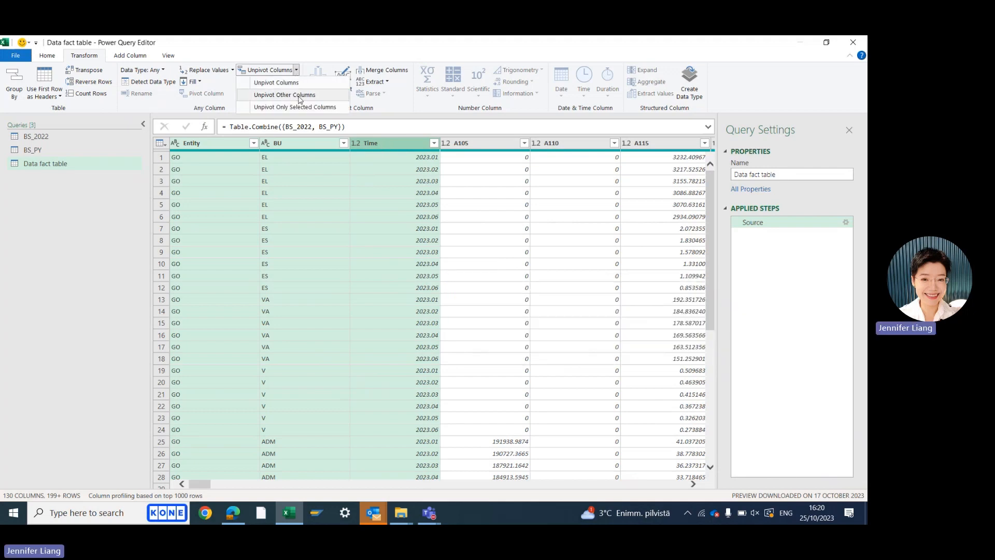
{"action": "left_click", "coordinate": [299, 96]}
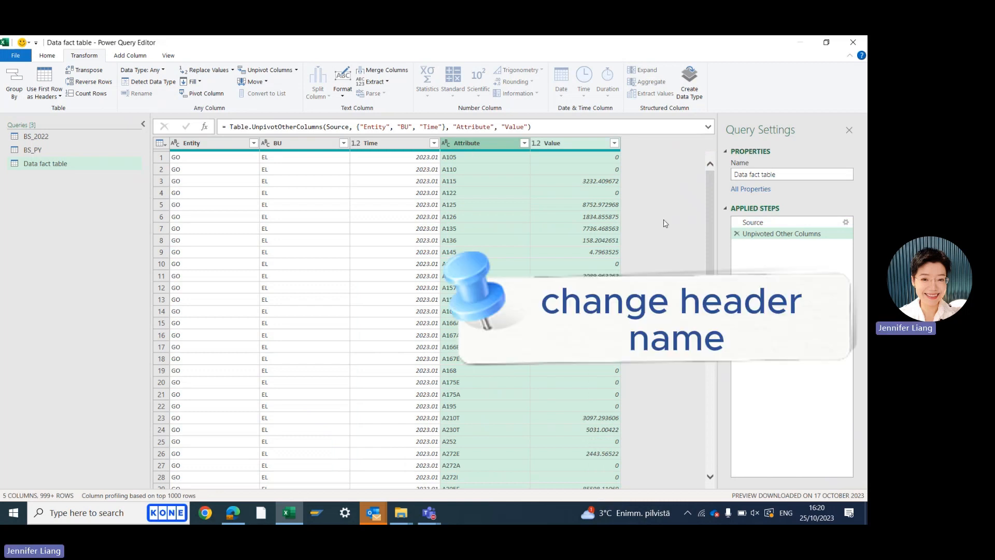
Rename the Attribute column as Account.
{"action": "left_click", "coordinate": [483, 145]}
{"action": "double_click", "coordinate": [482, 144]}
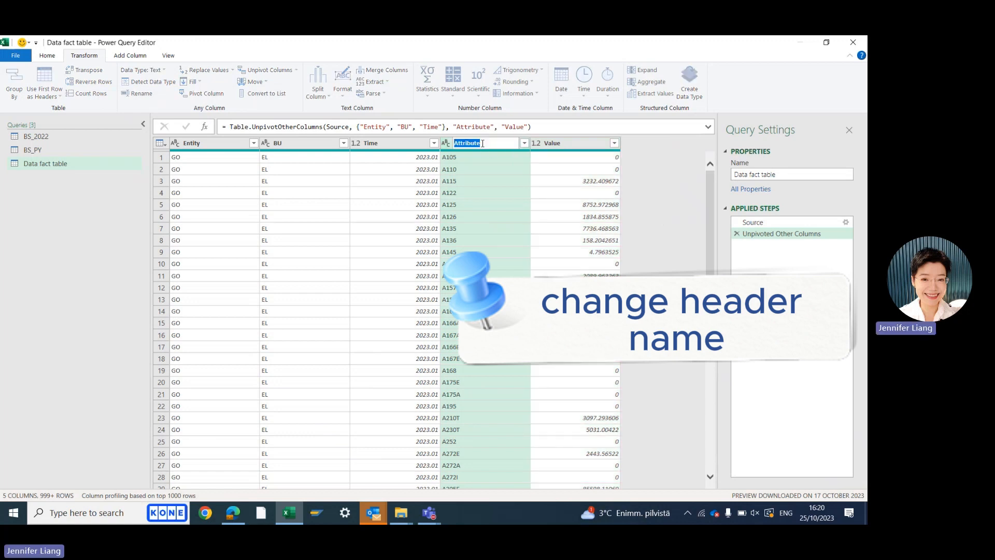
{"action": "key", "text": "BackSpace"}
{"action": "type", "text": "Account"}
{"action": "key", "text": "Return"}
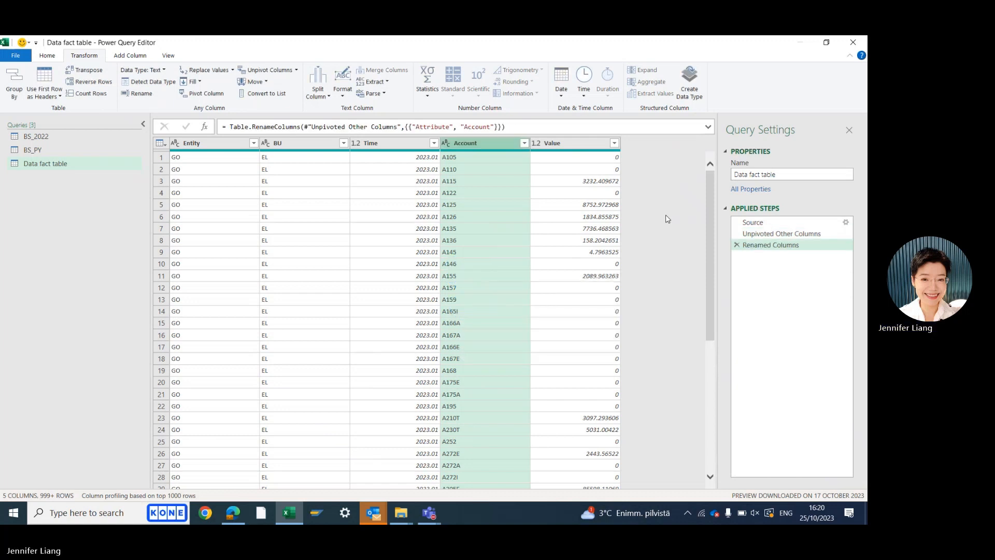
Check the columns' data types and change the Time column's data type to Text.
{"action": "left_click", "coordinate": [219, 149]}
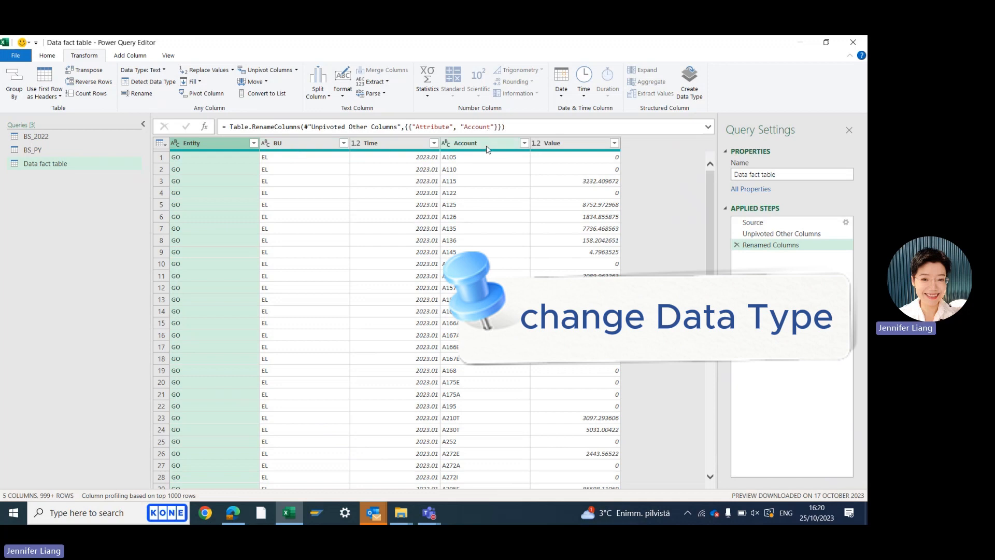
{"action": "left_click", "coordinate": [570, 159]}
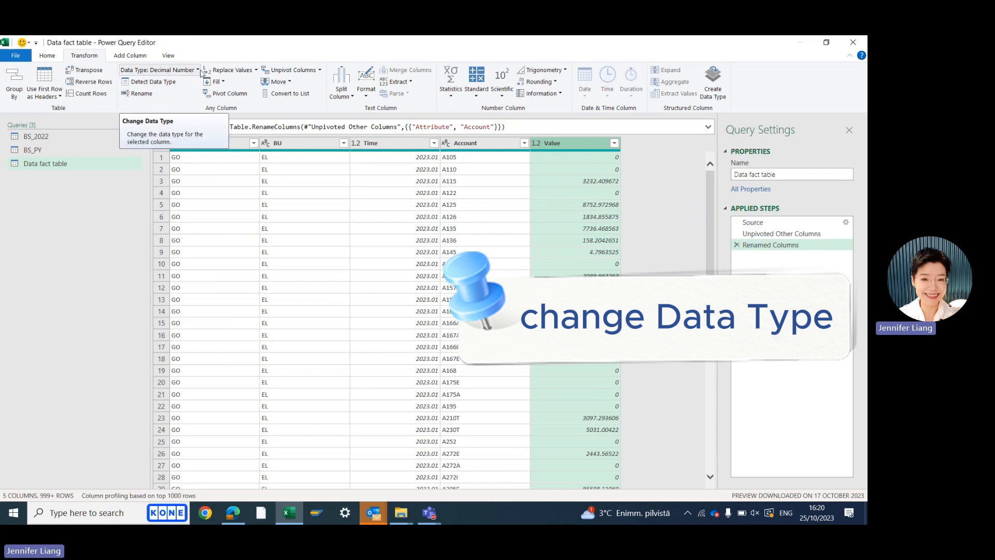
{"action": "left_click", "coordinate": [230, 145]}
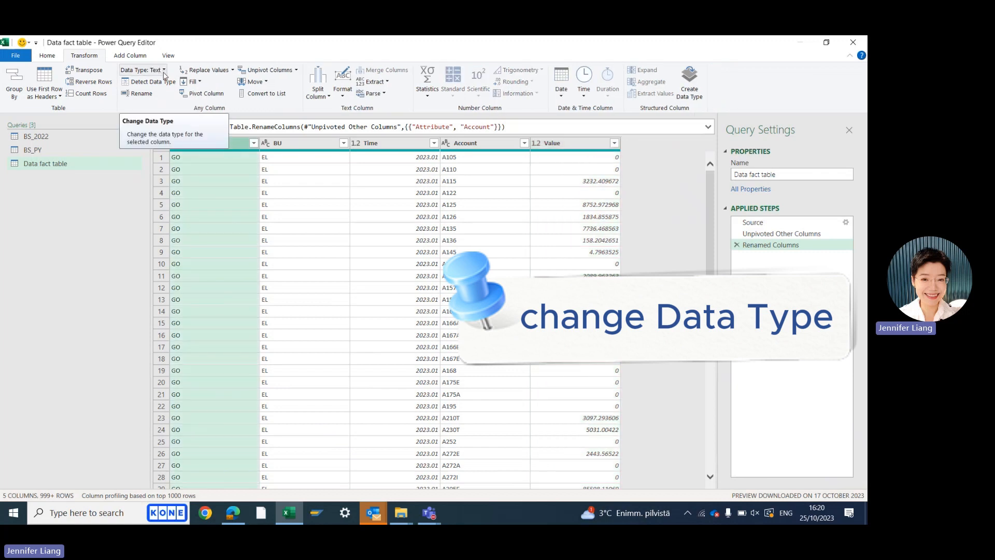
{"action": "left_click", "coordinate": [284, 145]}
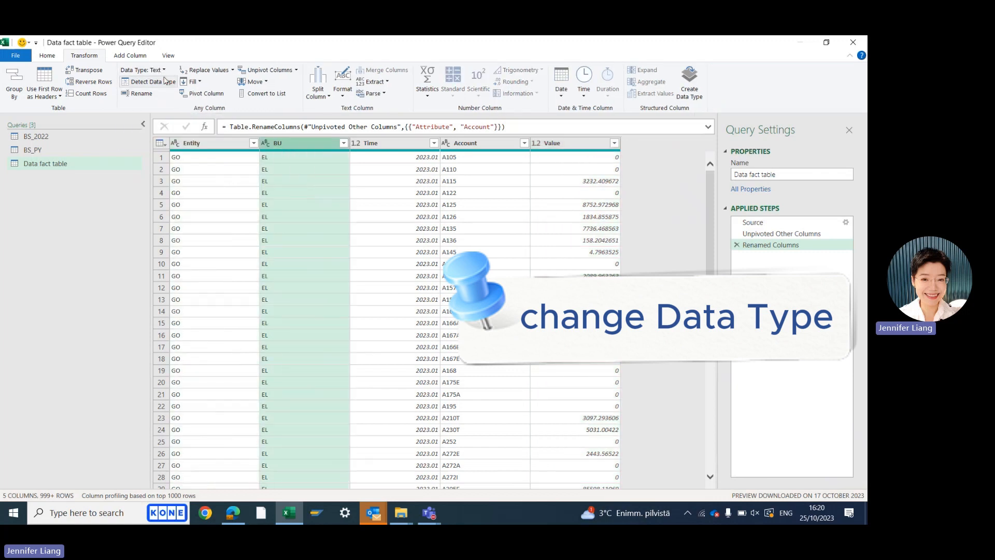
{"action": "left_click", "coordinate": [404, 146]}
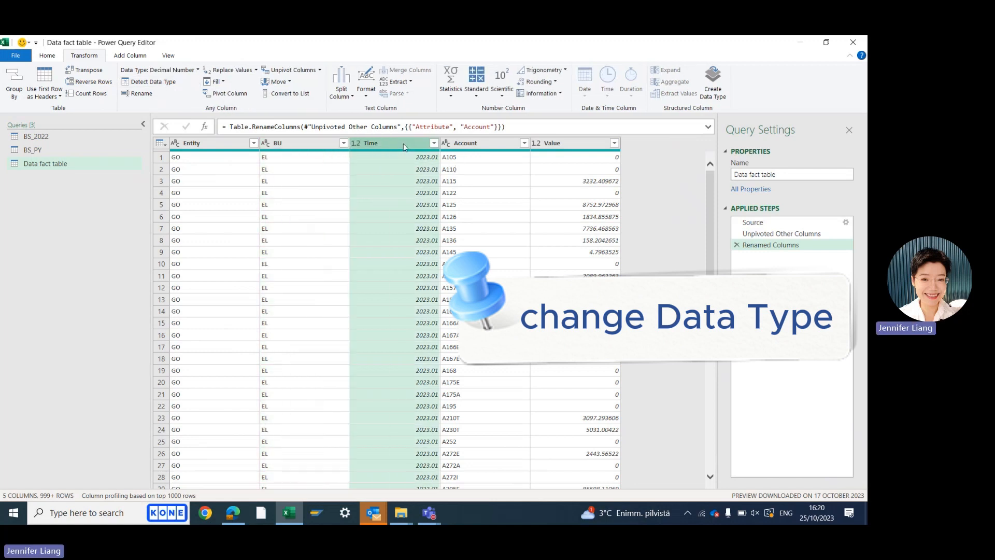
{"action": "left_click", "coordinate": [198, 71]}
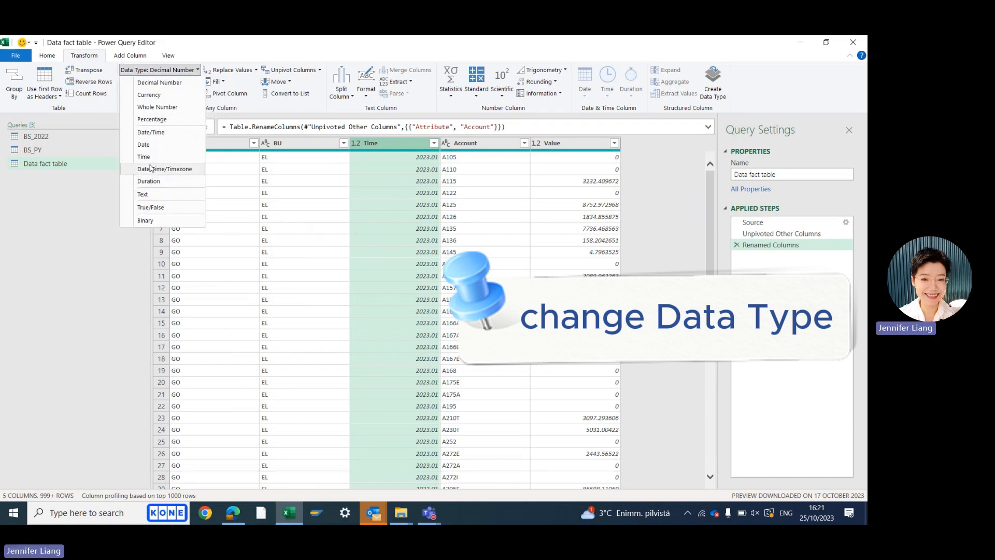
{"action": "left_click", "coordinate": [175, 196]}
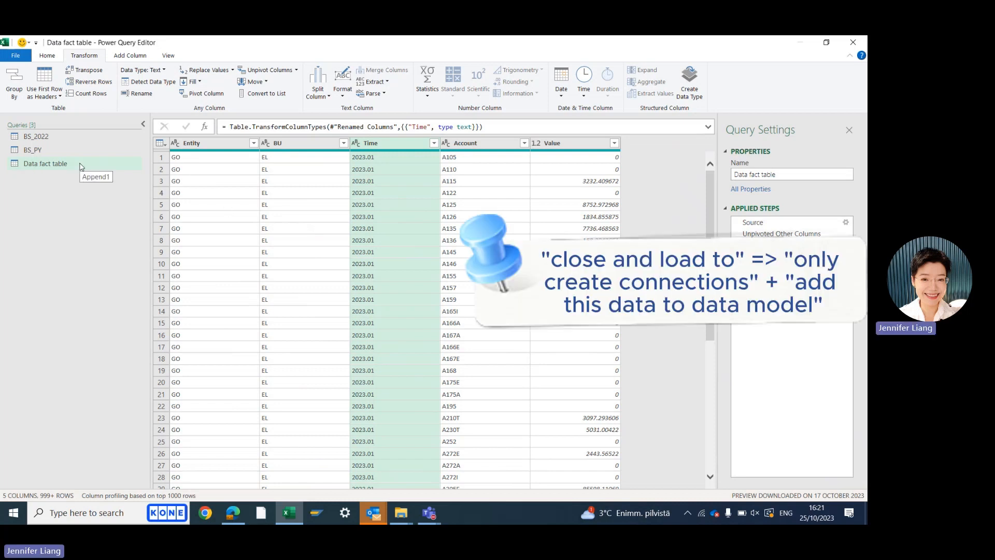
Close the query editor and load the Data fact table query as Only Create Connection, adding it to the Data Model.
{"action": "left_click", "coordinate": [16, 55]}
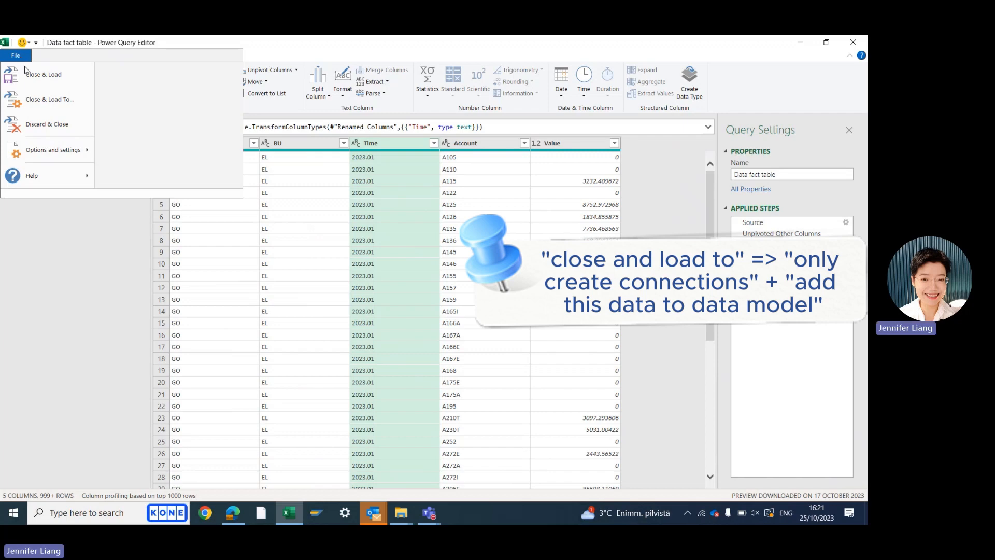
{"action": "left_click", "coordinate": [36, 106]}
{"action": "left_click", "coordinate": [343, 240]}
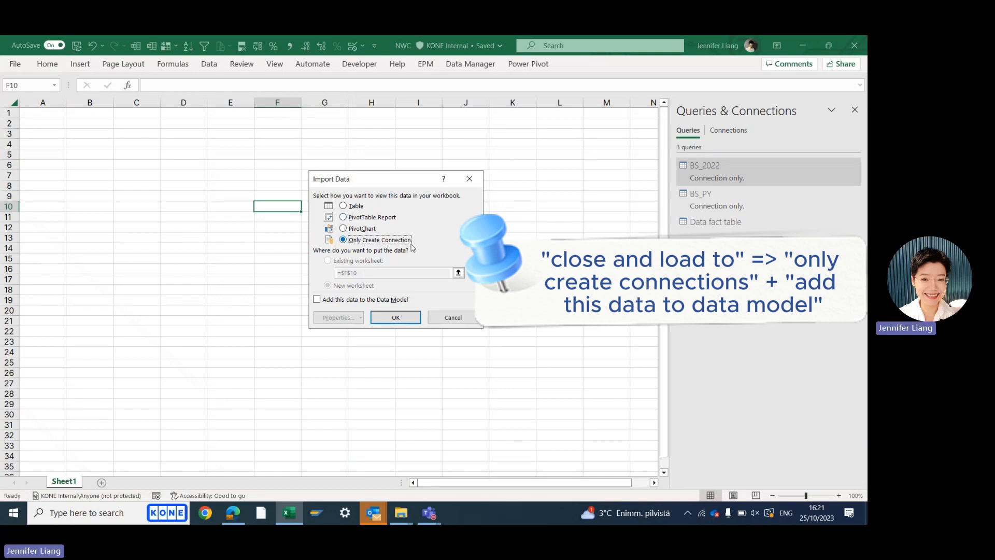
{"action": "left_click", "coordinate": [317, 299]}
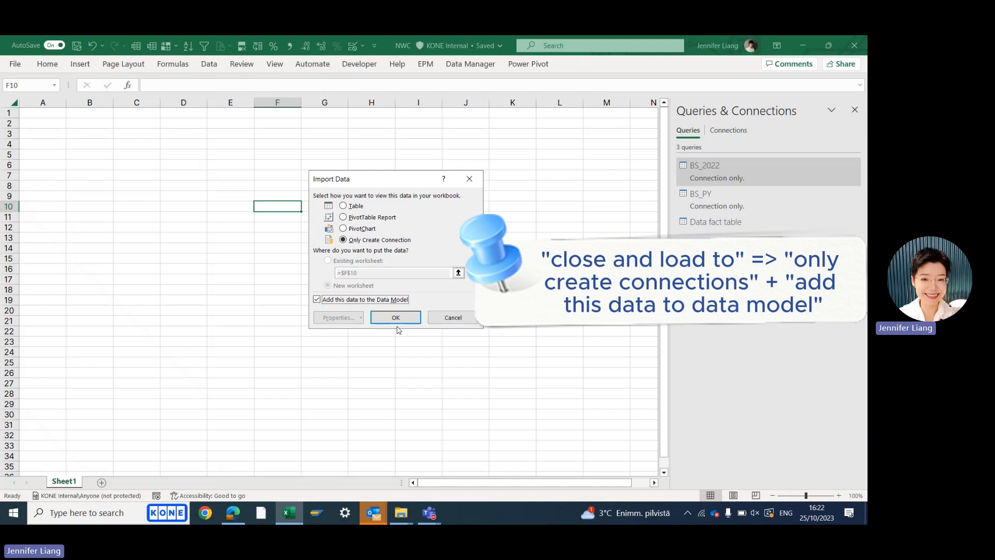
{"action": "left_click", "coordinate": [396, 317]}
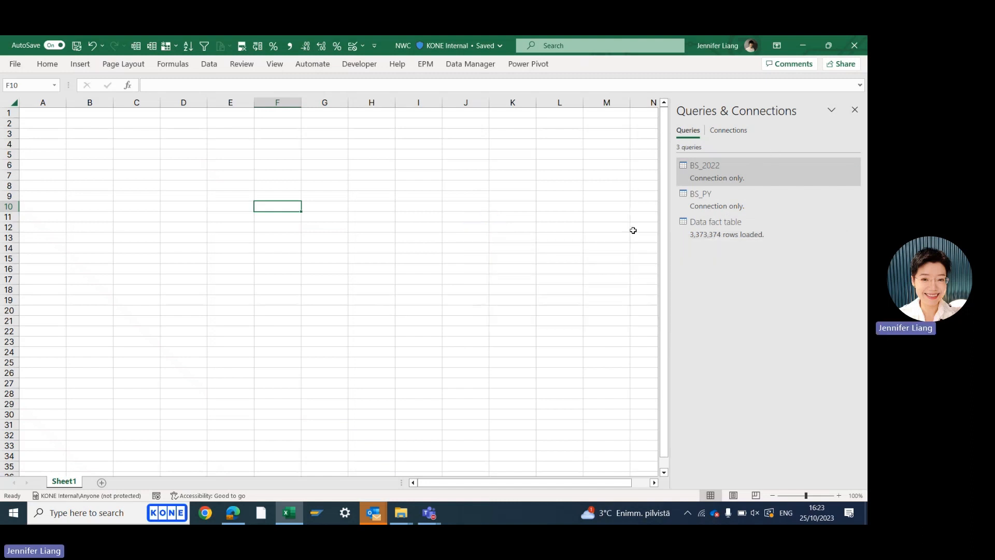
Open the data model in Power Pivot's Diagram View and enlarge the Data fact table box to fit all its fields.
{"action": "left_click", "coordinate": [529, 71]}
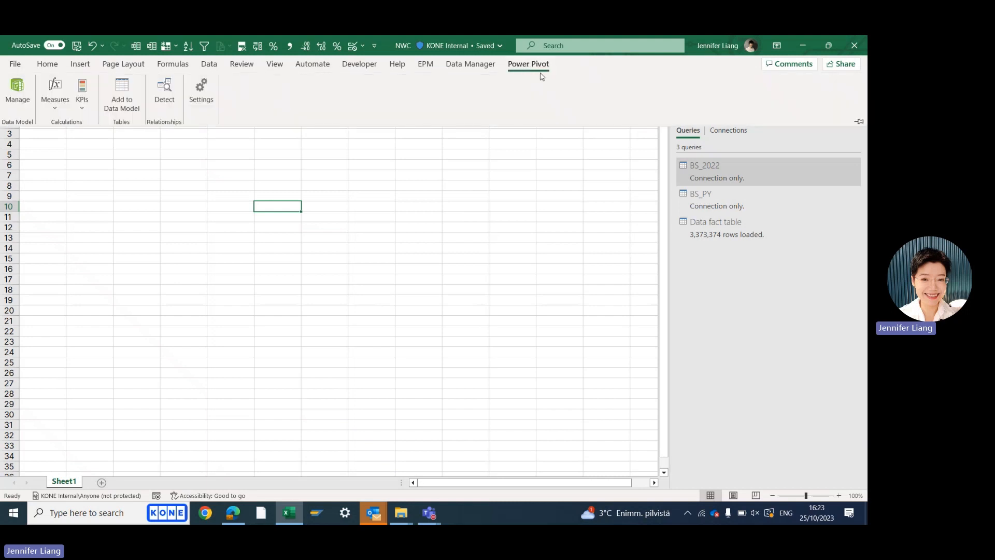
{"action": "left_click", "coordinate": [24, 99]}
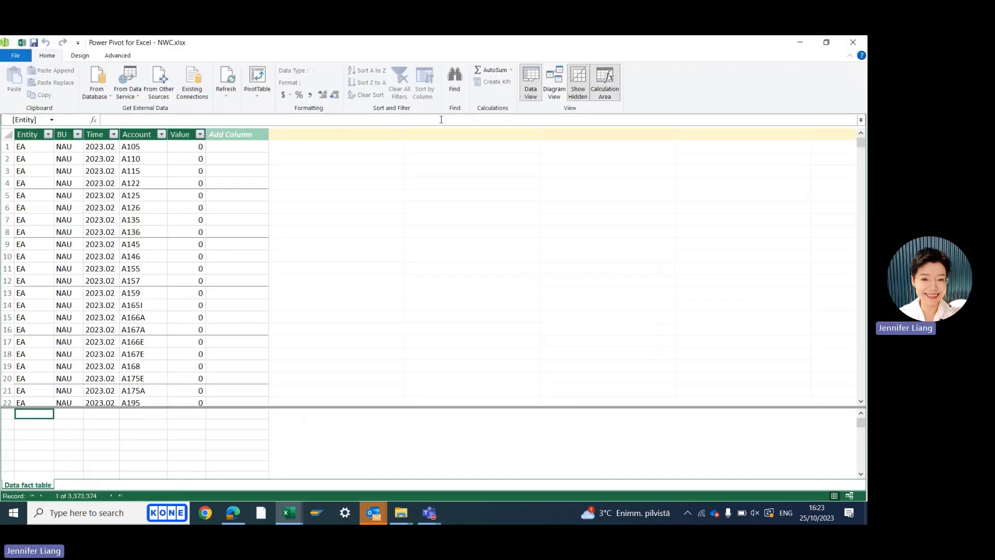
{"action": "left_click", "coordinate": [553, 92]}
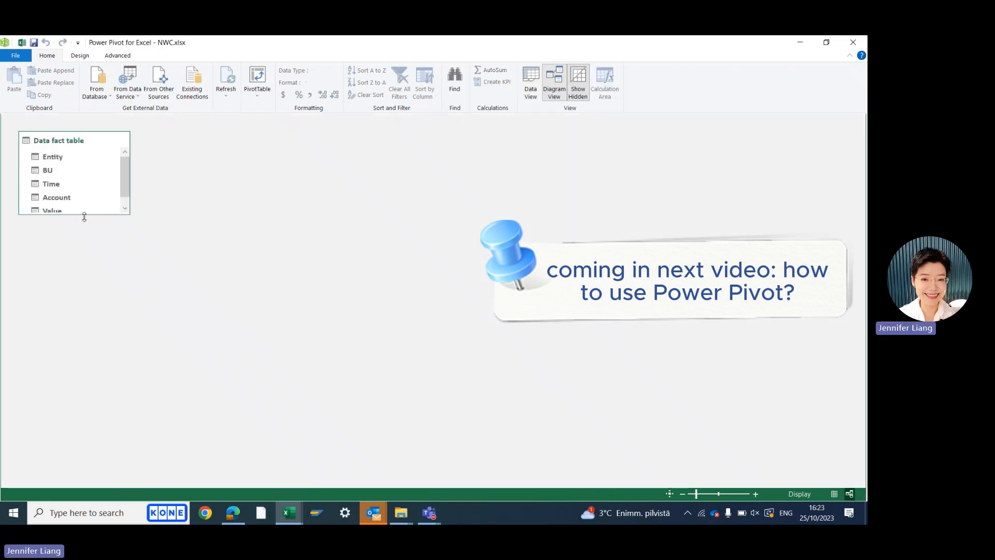
{"action": "left_click_drag", "start_coordinate": [82, 215], "coordinate": [98, 340]}
{"action": "left_click_drag", "start_coordinate": [129, 248], "coordinate": [264, 248]}
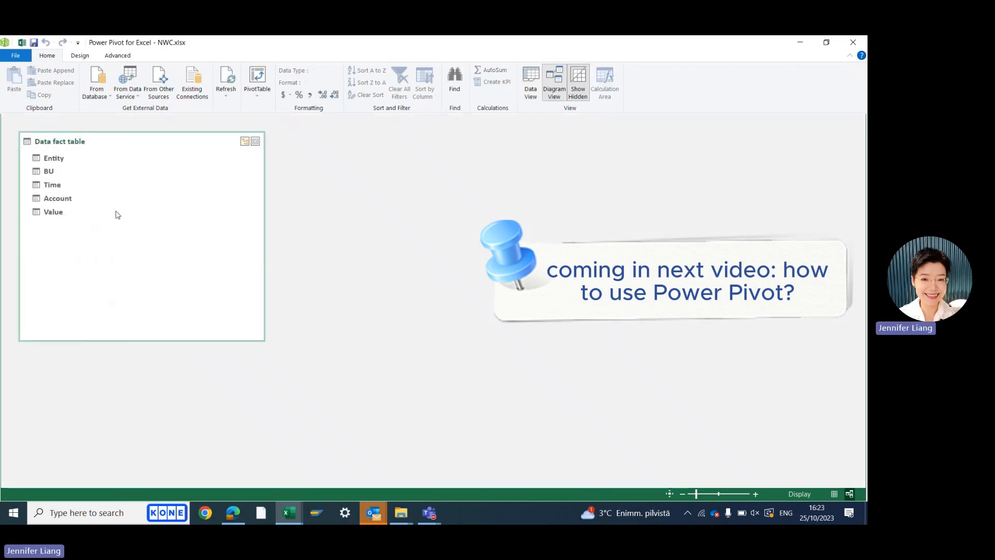